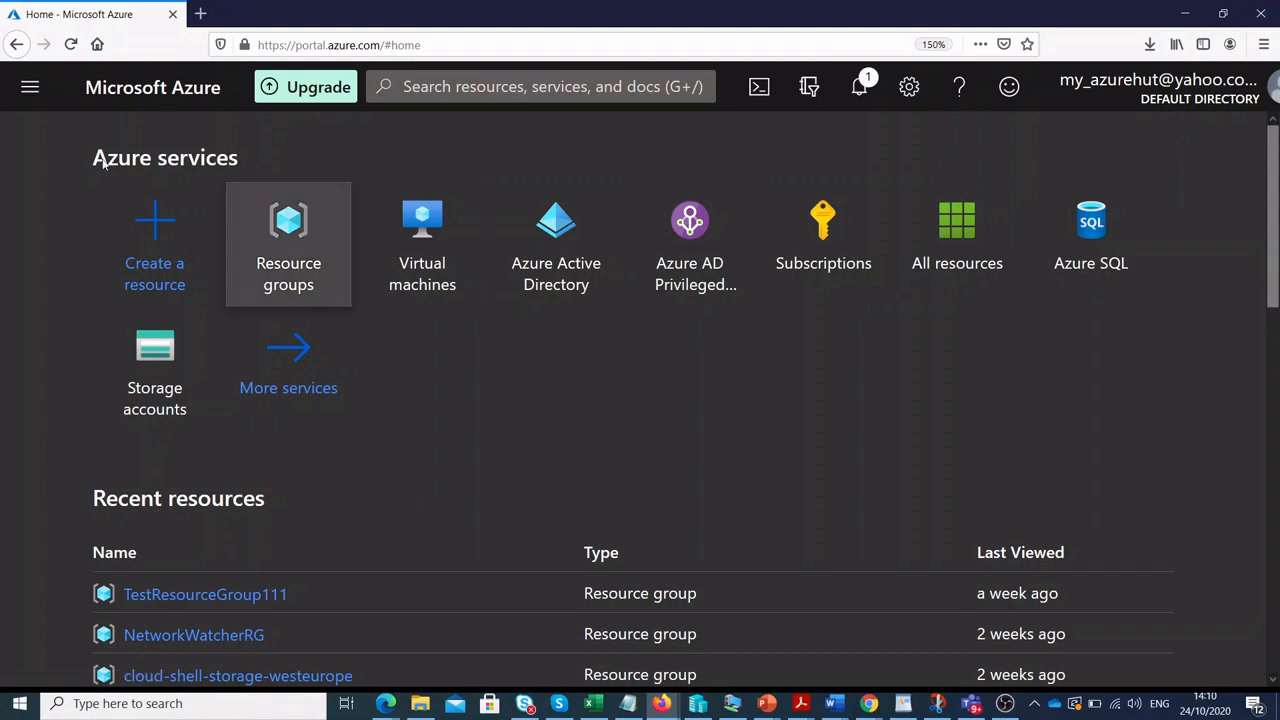
# From the portal menu's Virtual machines list, start a new virtual machine via Add.
pyautogui.click(30, 88)
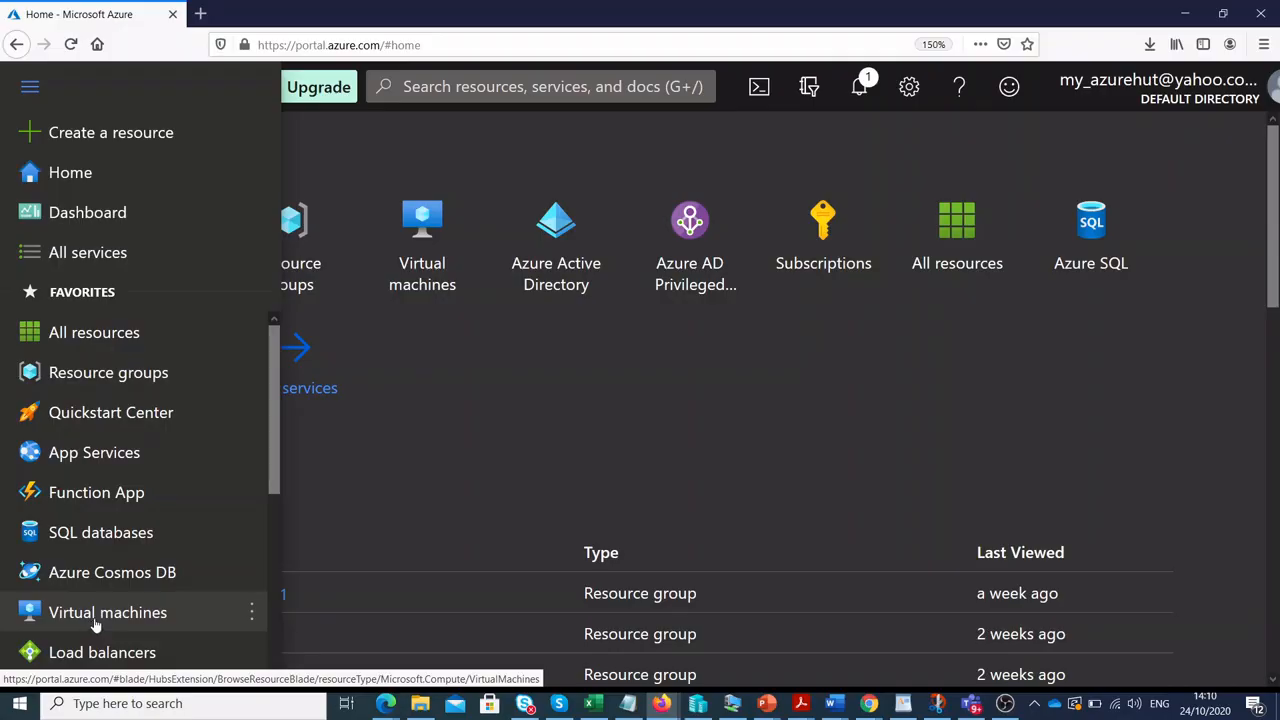
pyautogui.click(108, 613)
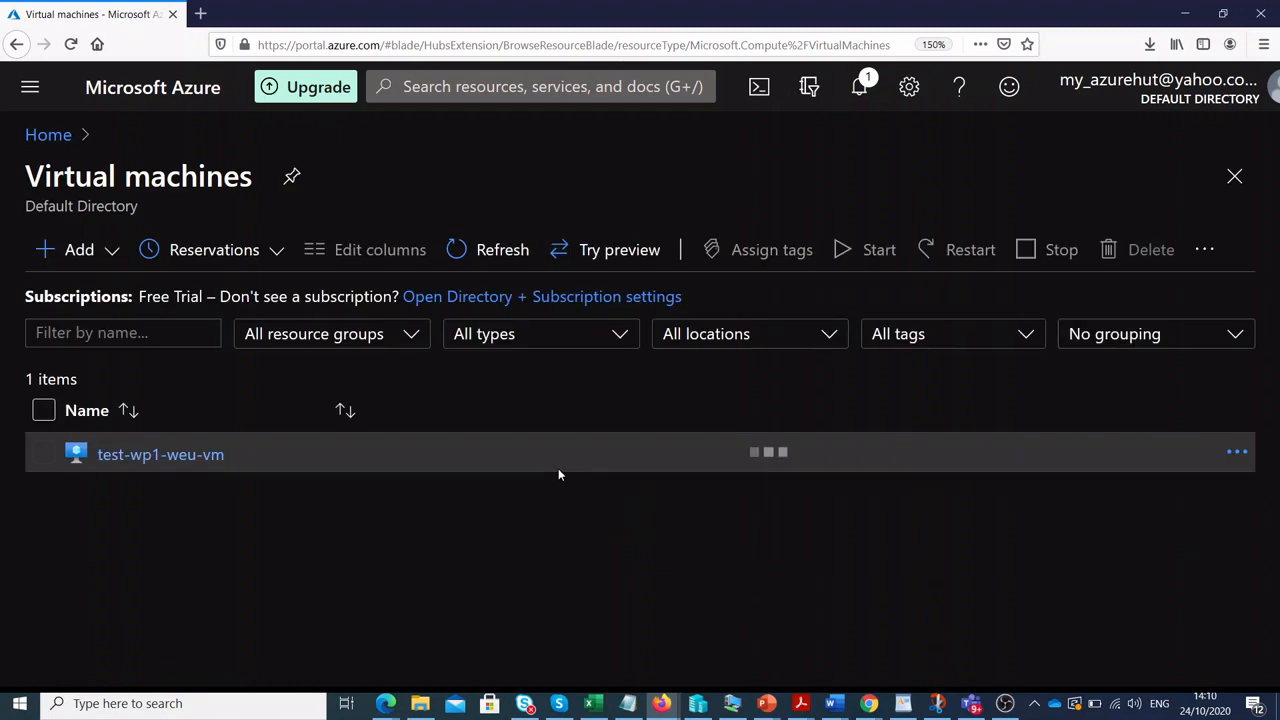
pyautogui.click(47, 255)
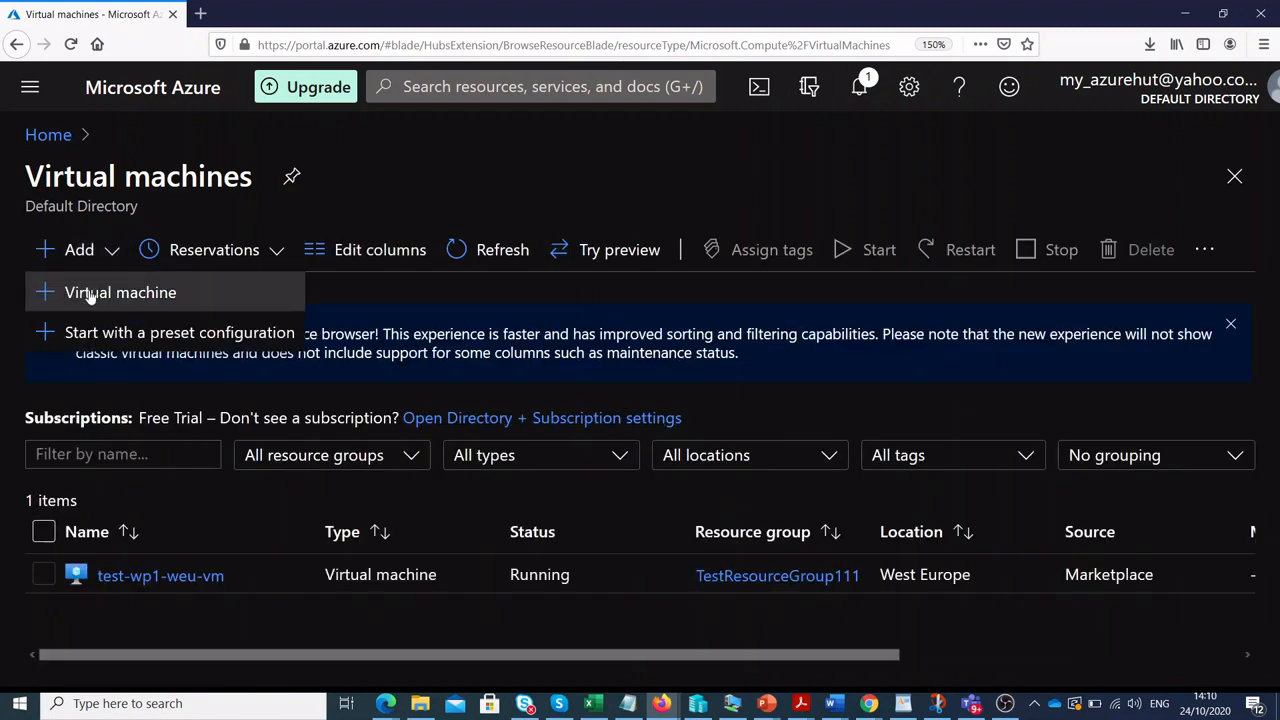
pyautogui.click(89, 297)
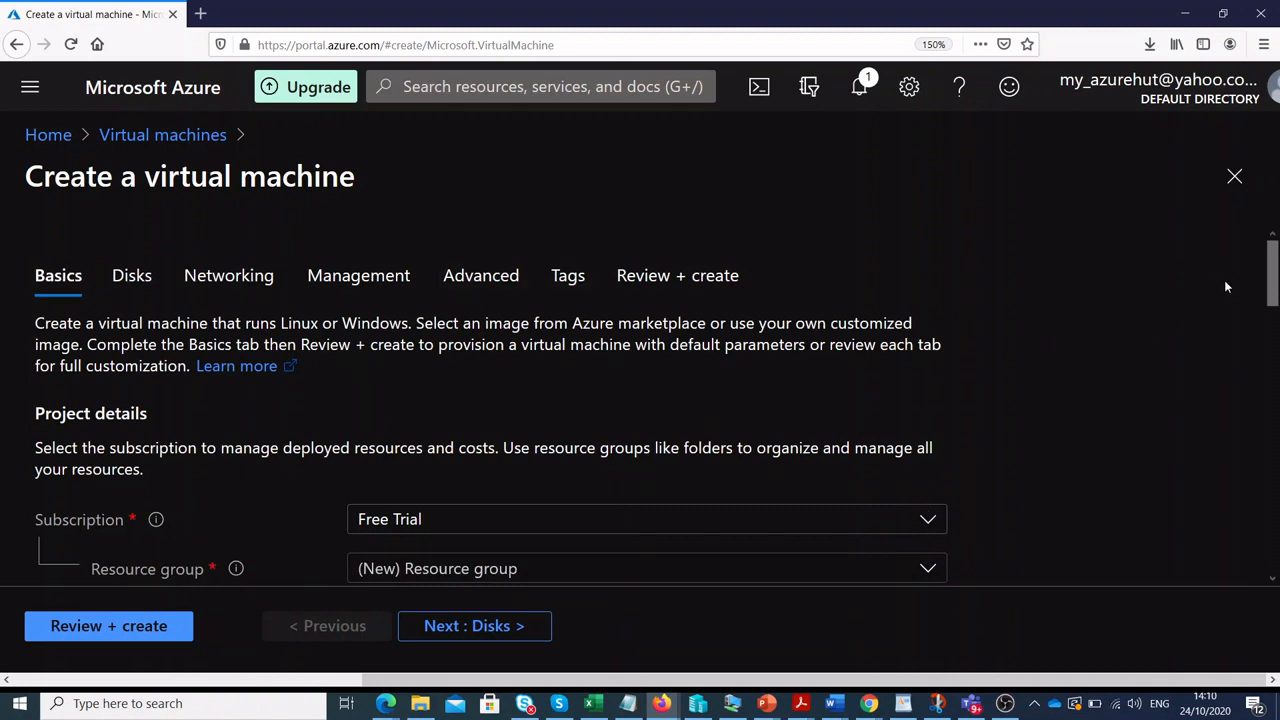
# Create a new resource group named vmTutorialRg for the VM.
pyautogui.moveTo(1274, 276); pyautogui.dragTo(1277, 326)
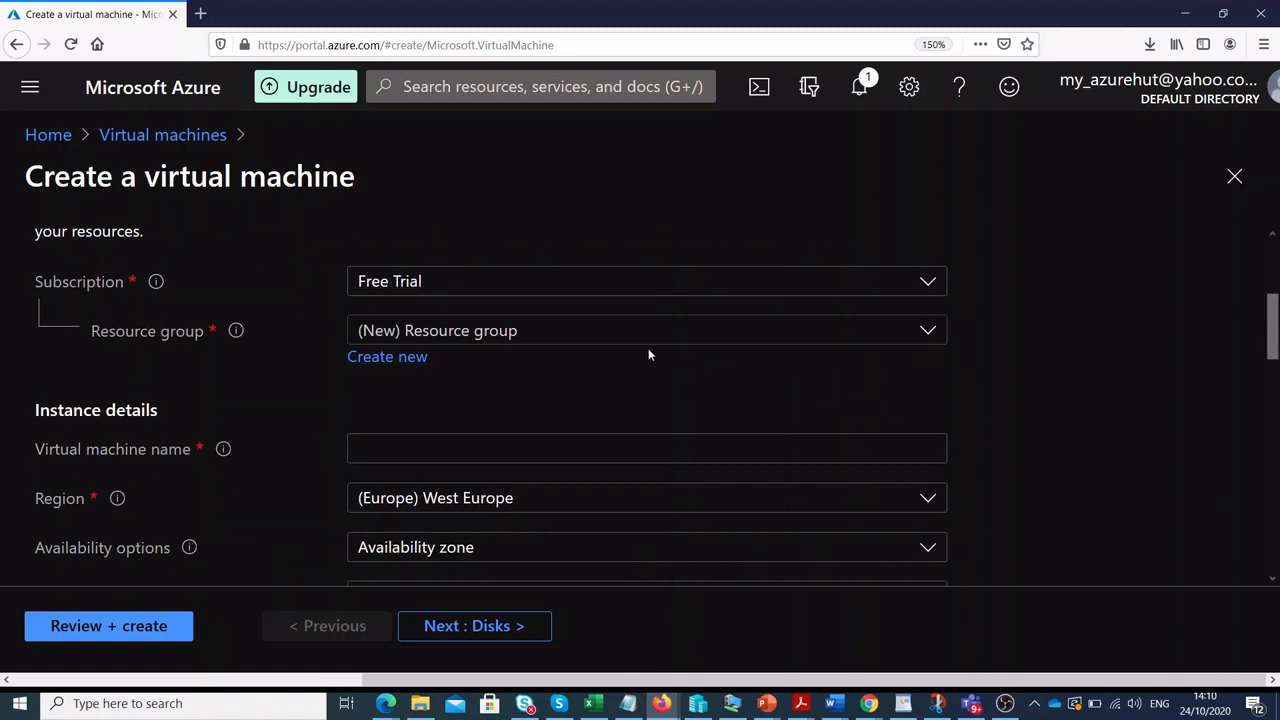
pyautogui.click(425, 358)
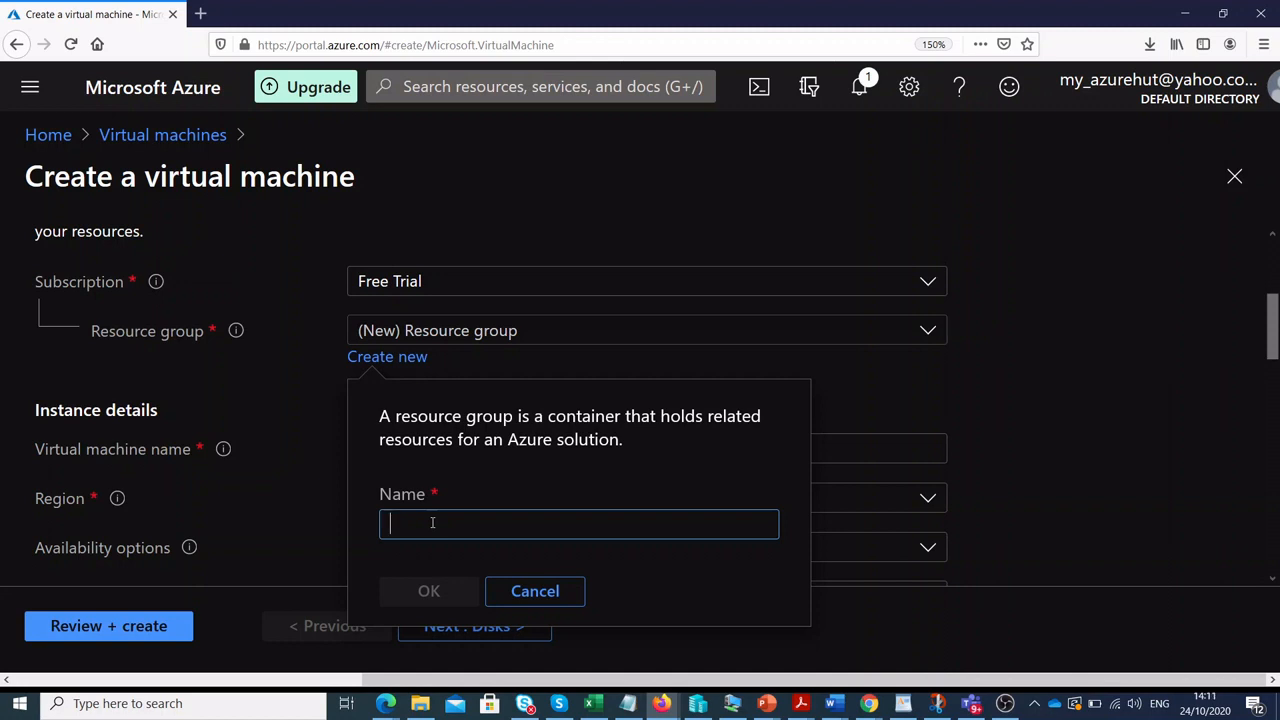
pyautogui.write('vmT')
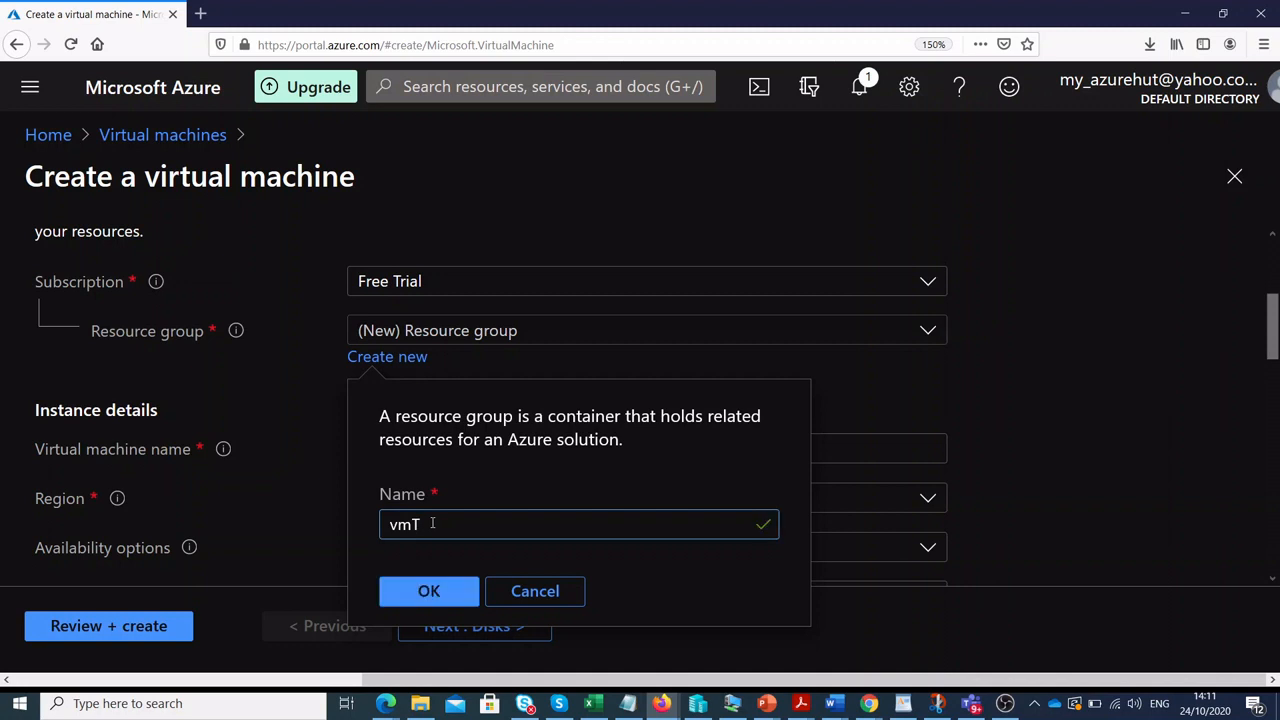
pyautogui.write('utorialRg')
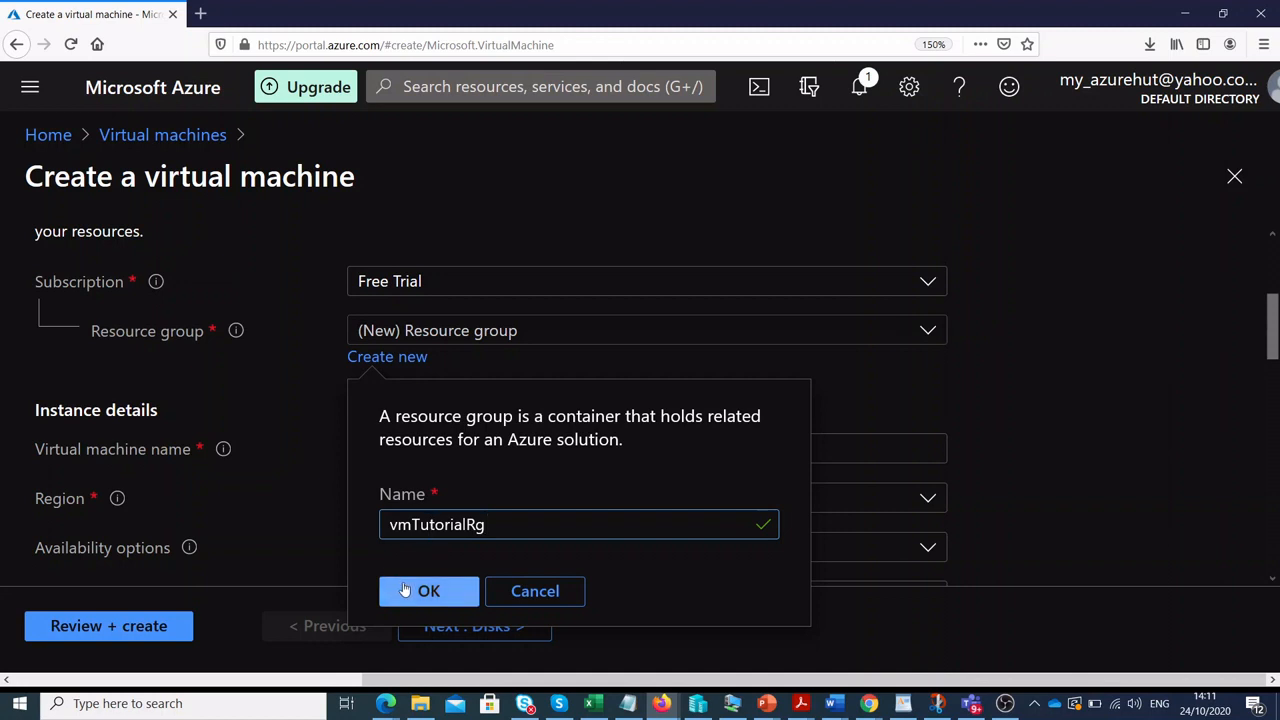
pyautogui.click(407, 591)
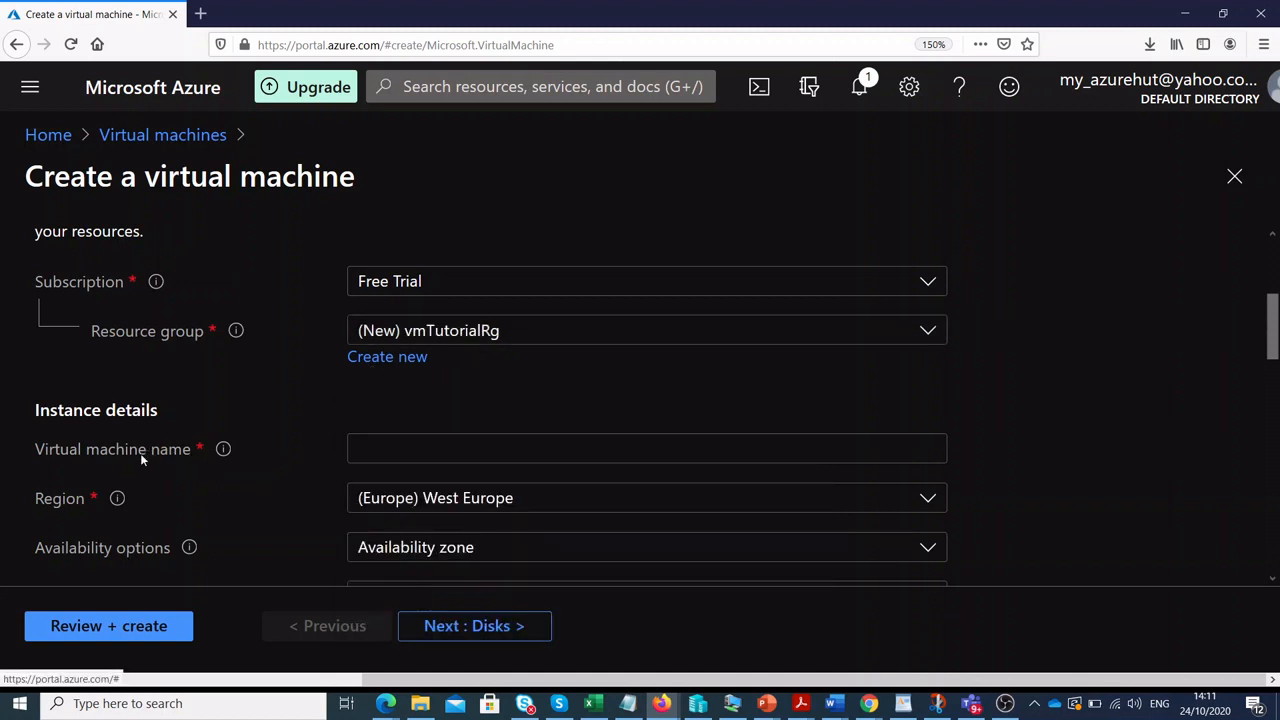
# Enter dev-weu-apps as the virtual machine name.
pyautogui.click(363, 450)
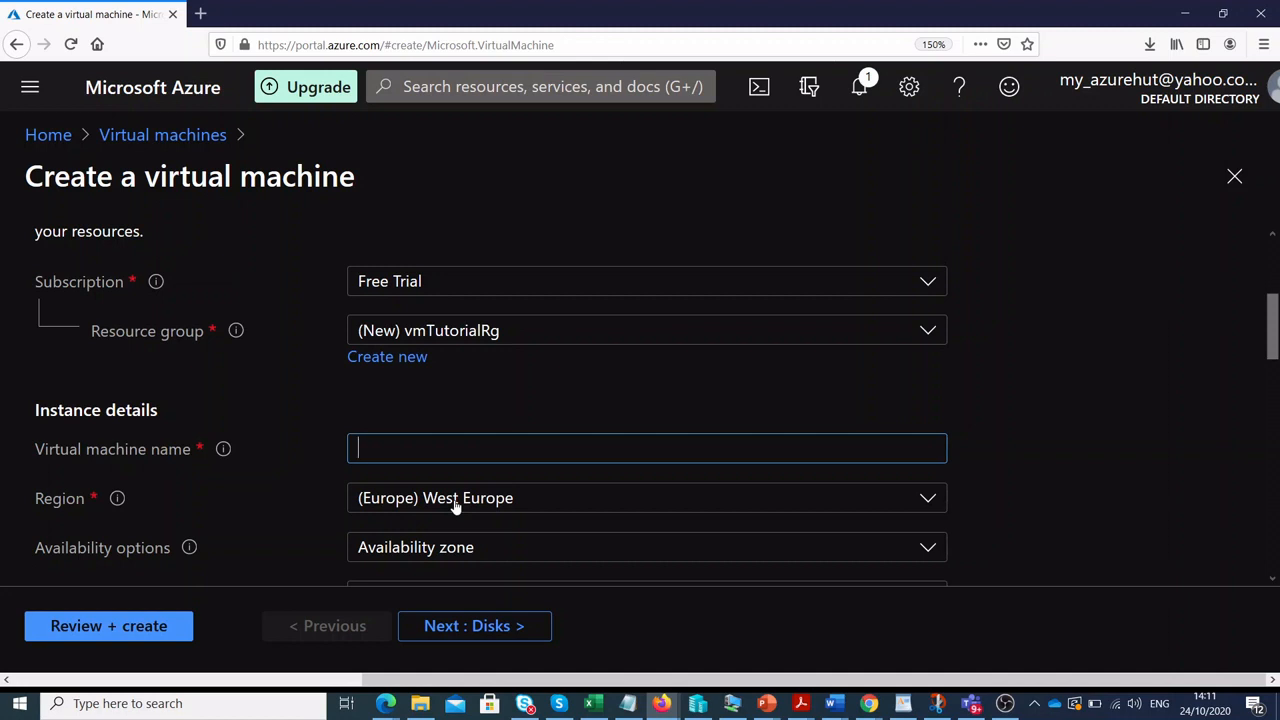
pyautogui.write('dev-')
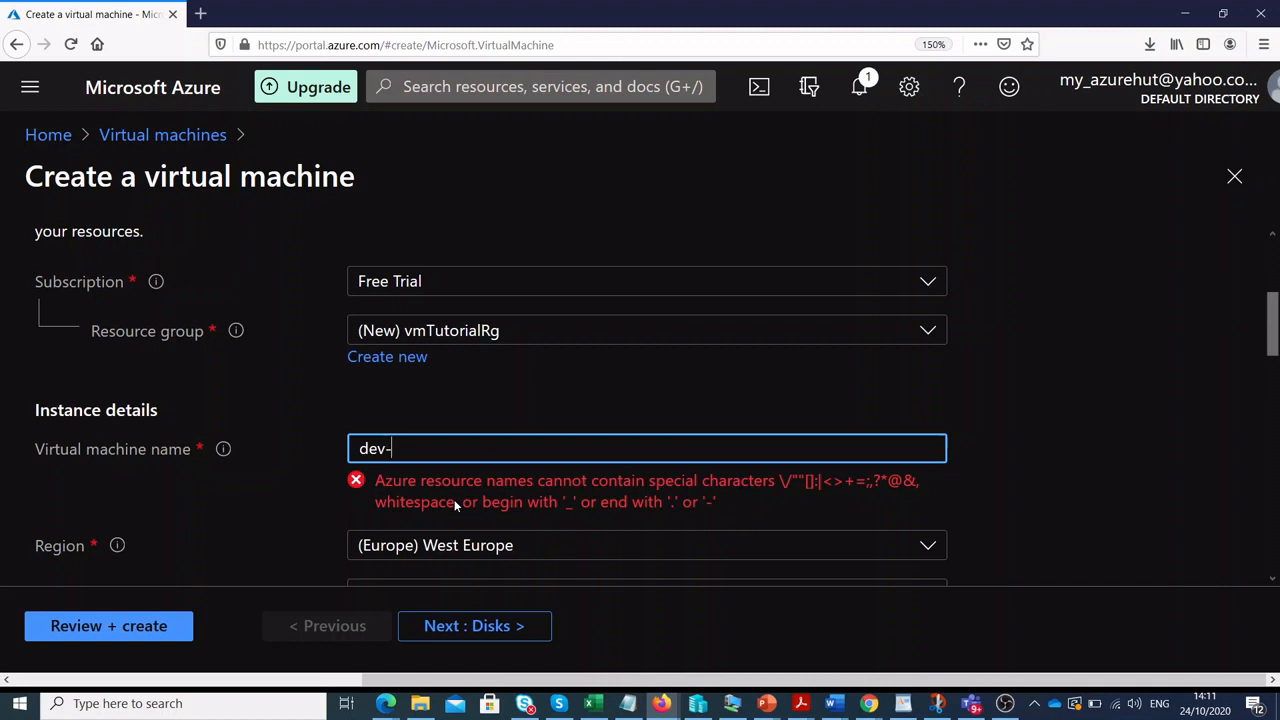
pyautogui.write('weu')
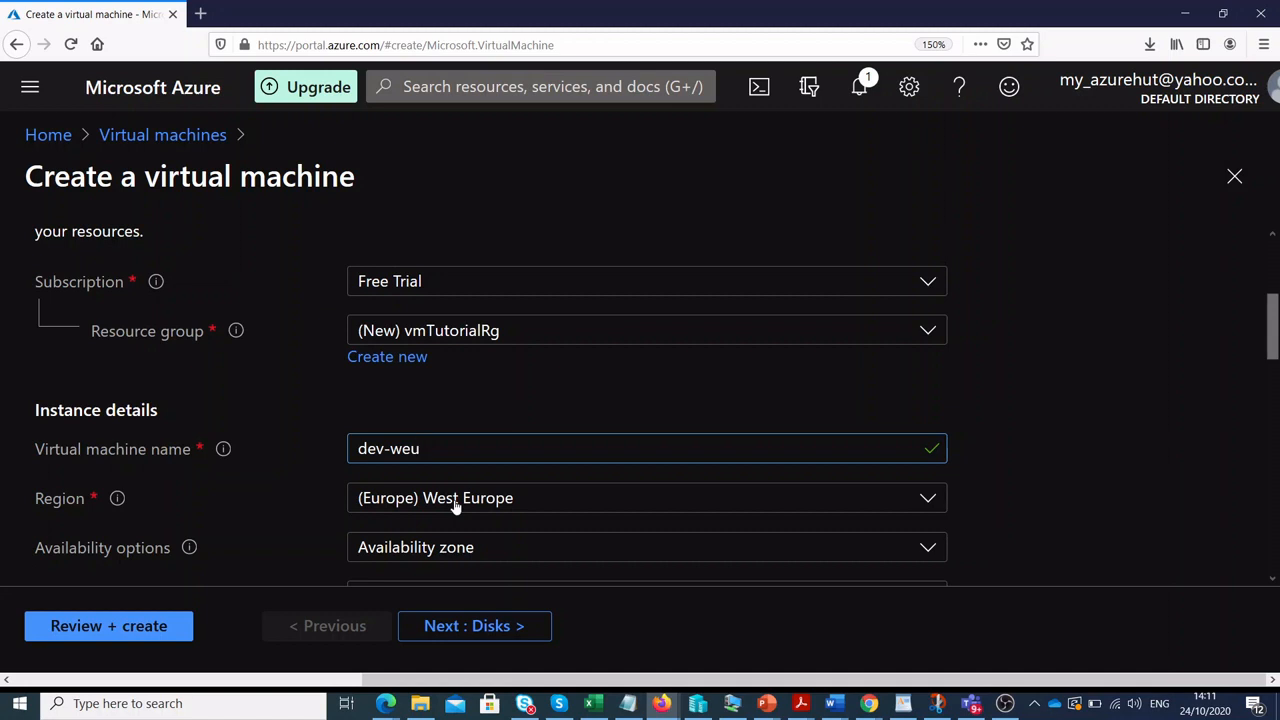
pyautogui.write('-')
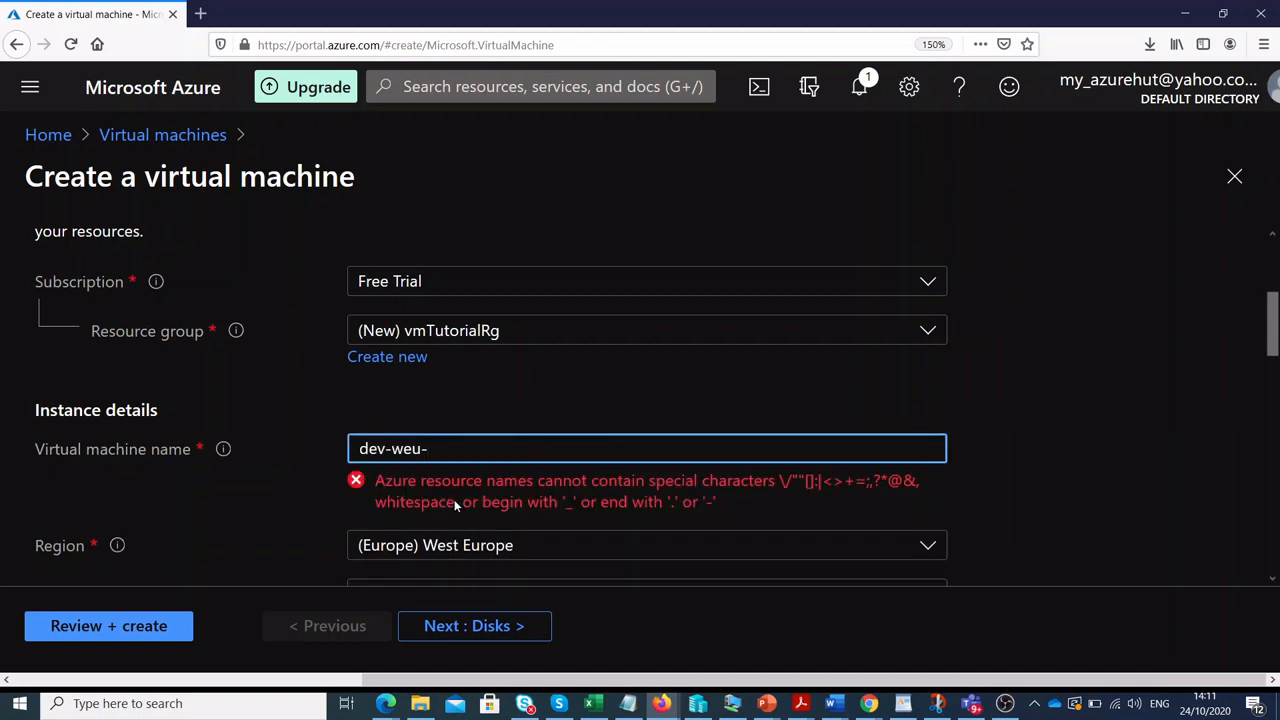
pyautogui.write('apps')
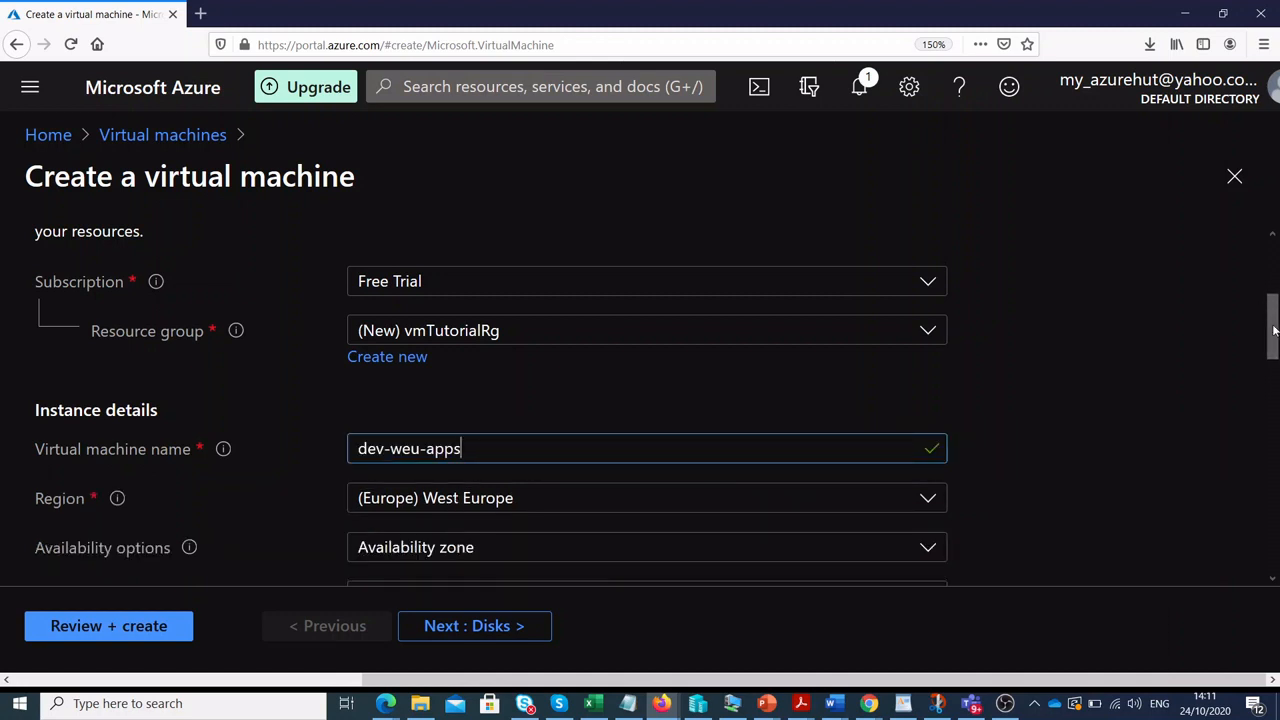
pyautogui.moveTo(1270, 314); pyautogui.dragTo(1275, 371)
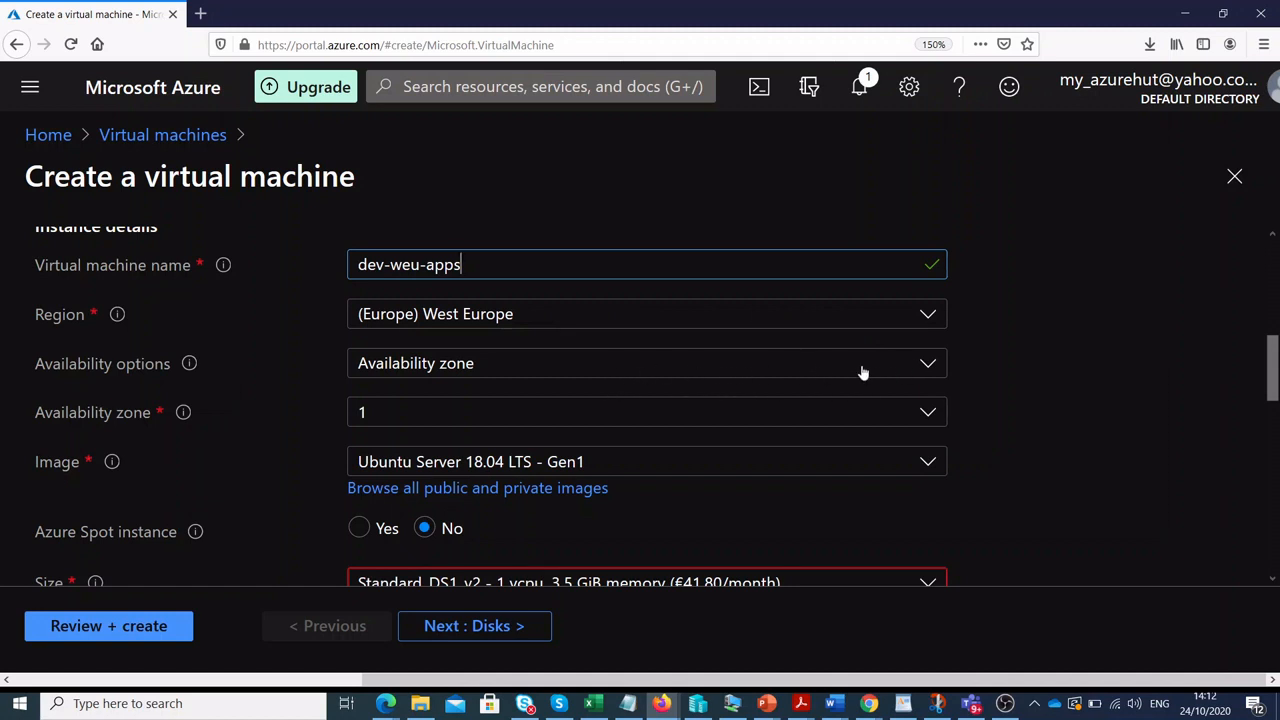
# Set Availability options to No infrastructure redundancy required.
pyautogui.click(903, 370)
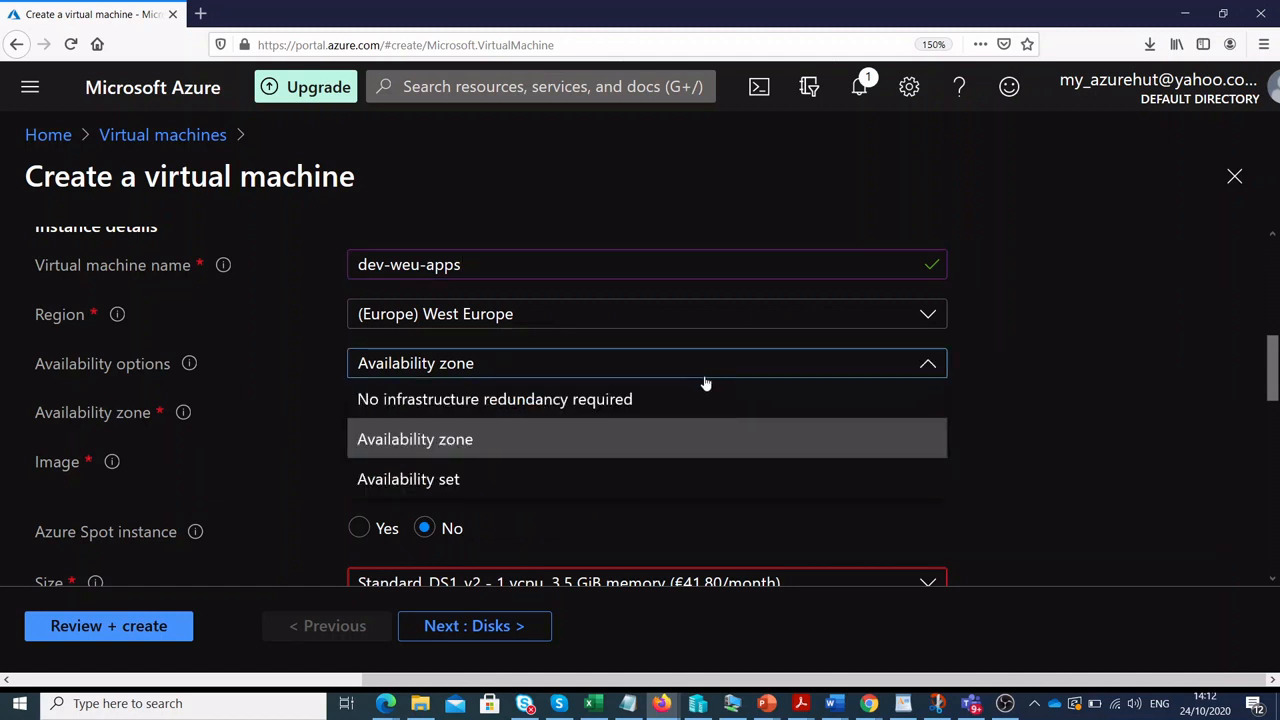
pyautogui.click(584, 401)
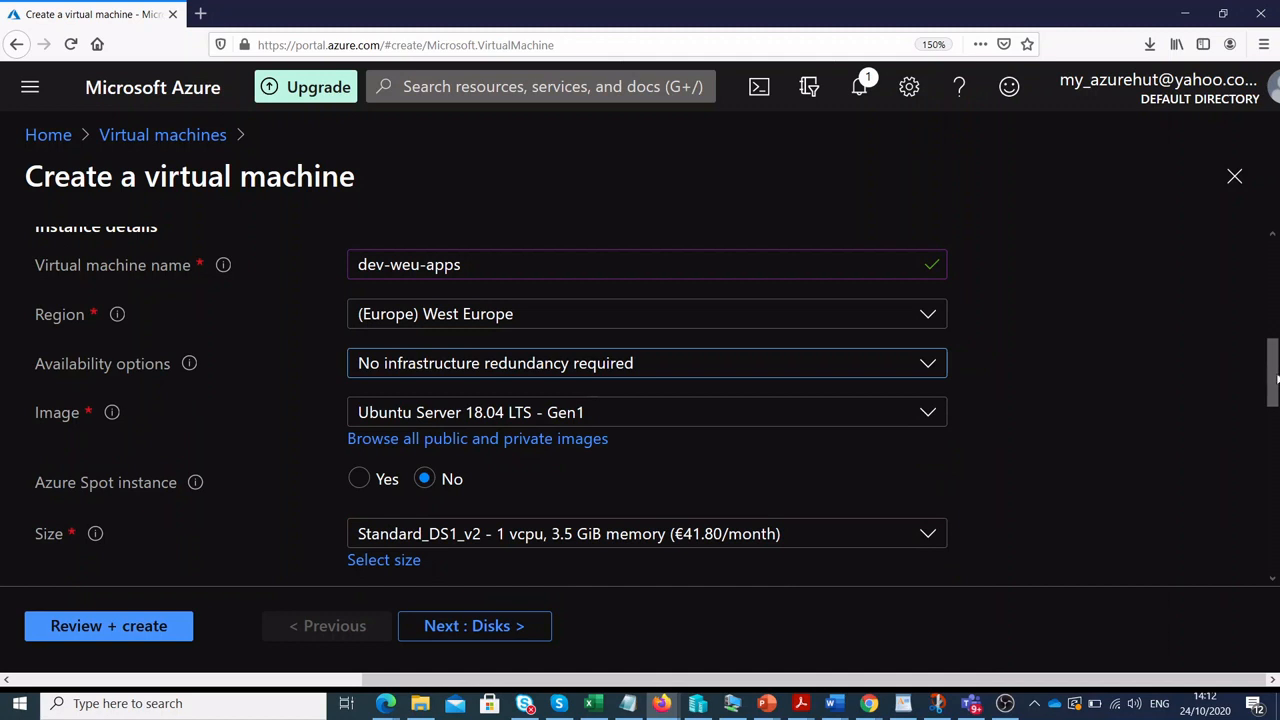
pyautogui.scroll(-1, 1276, 378)
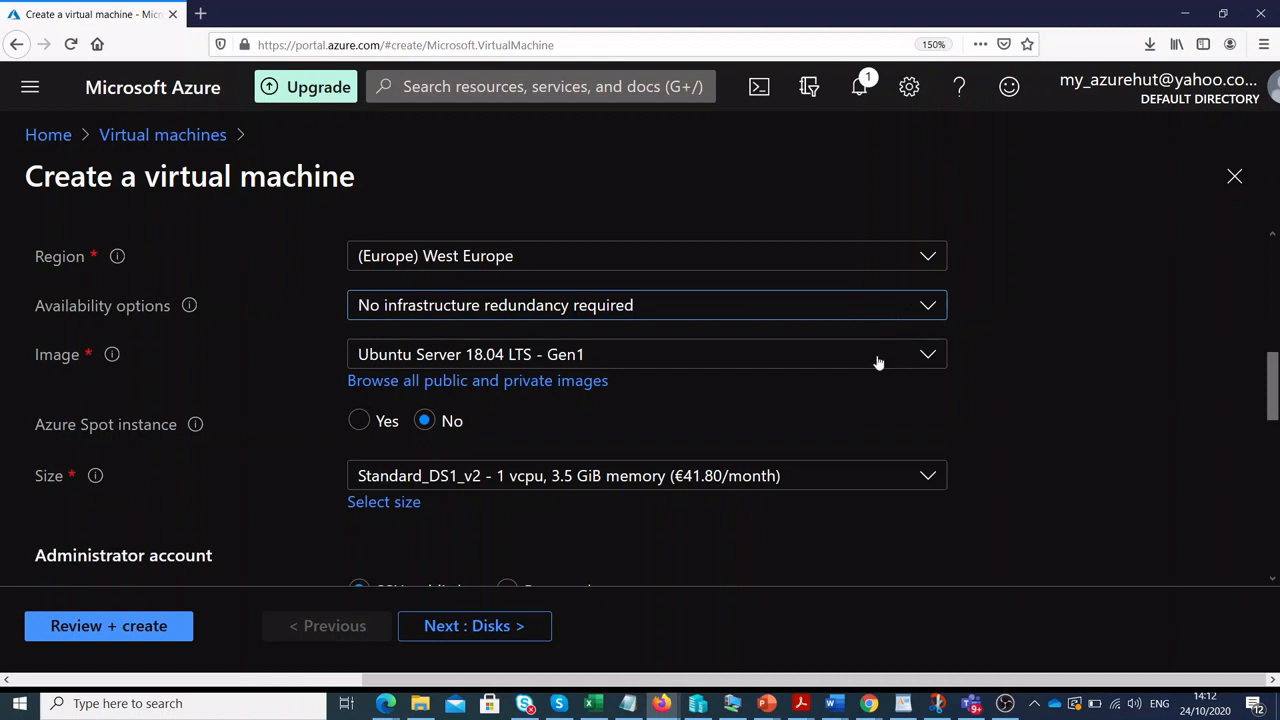
# Choose the Windows Server 2019 Datacenter - Gen1 image and keep size Standard_DS1_v2.
pyautogui.click(925, 358)
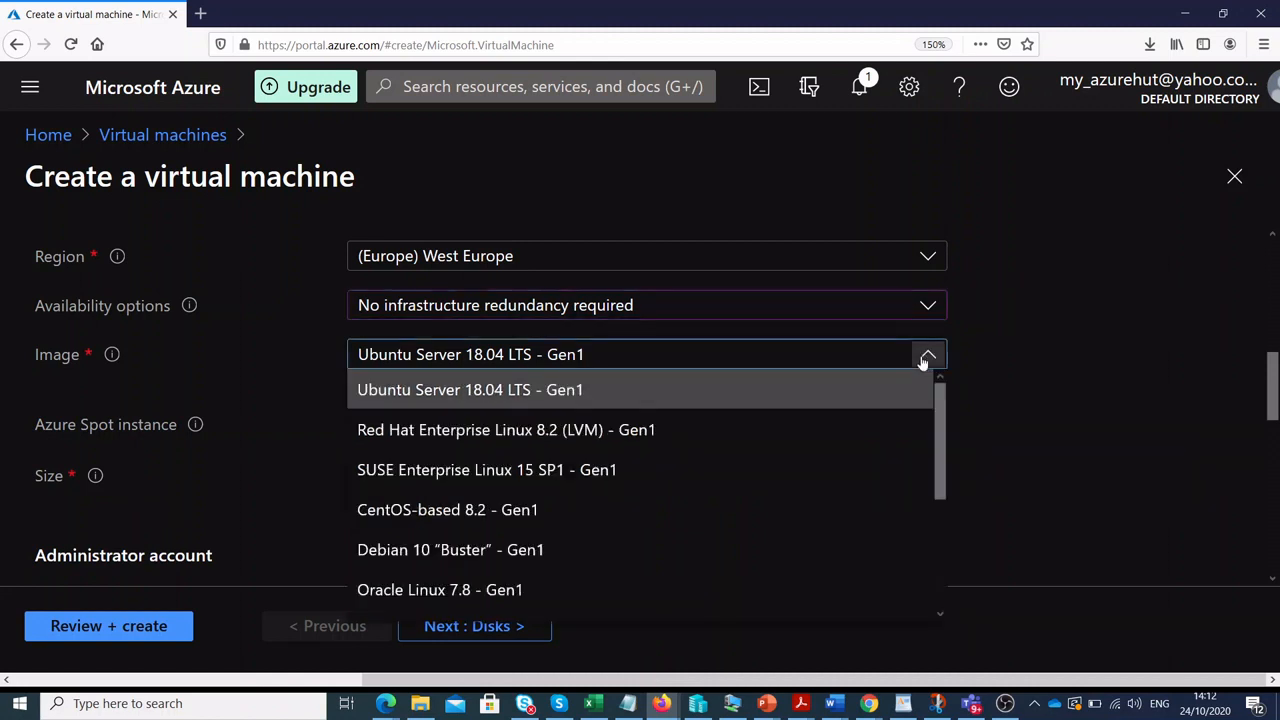
pyautogui.moveTo(943, 407); pyautogui.dragTo(935, 491)
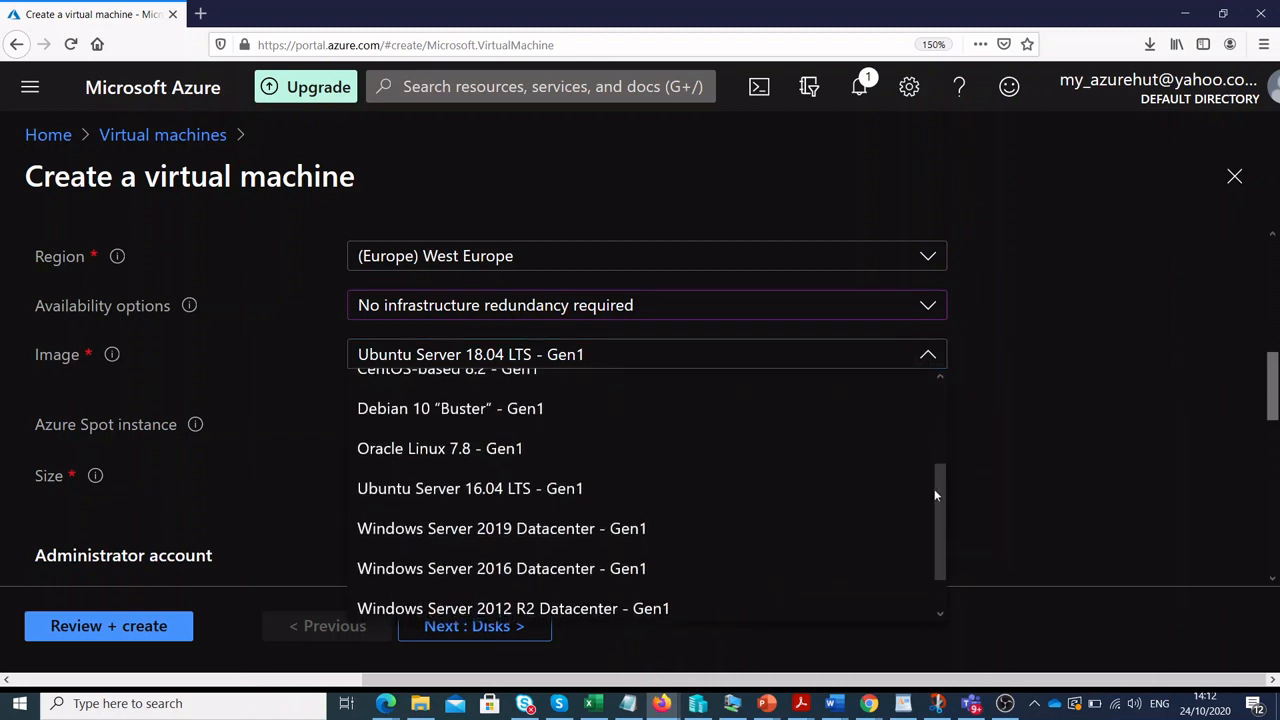
pyautogui.click(406, 538)
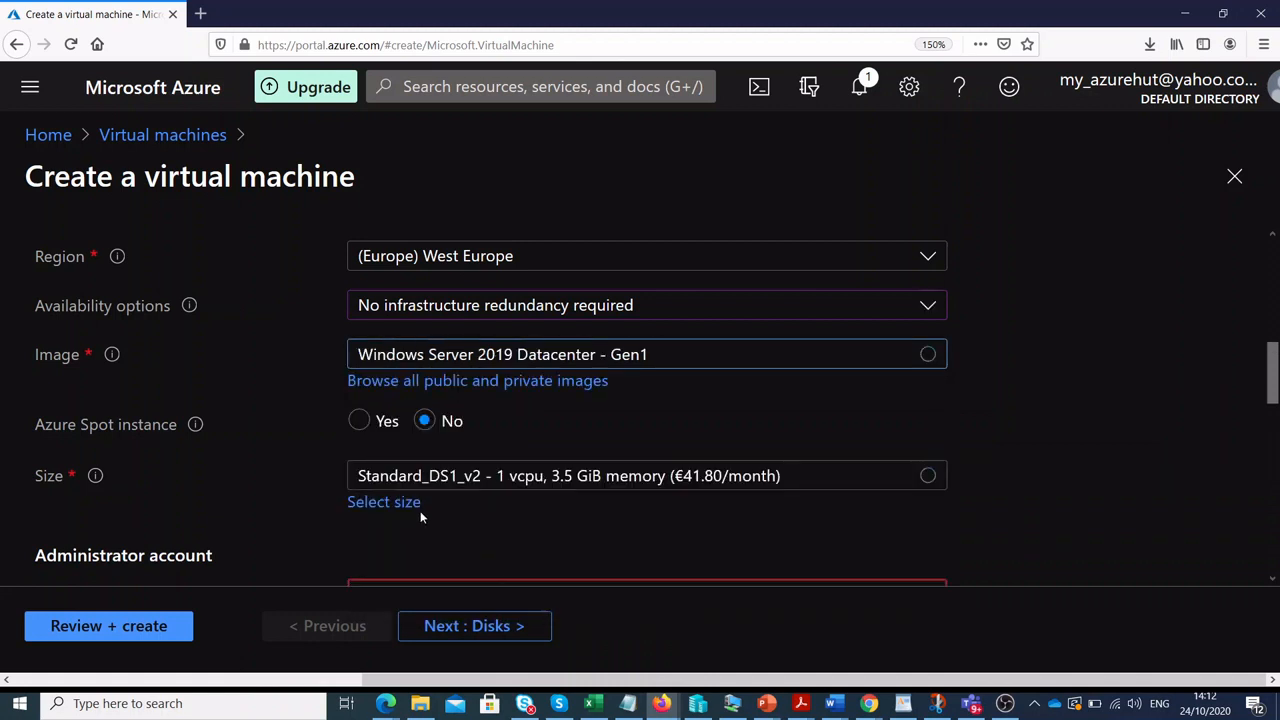
pyautogui.moveTo(1271, 372); pyautogui.dragTo(1275, 407)
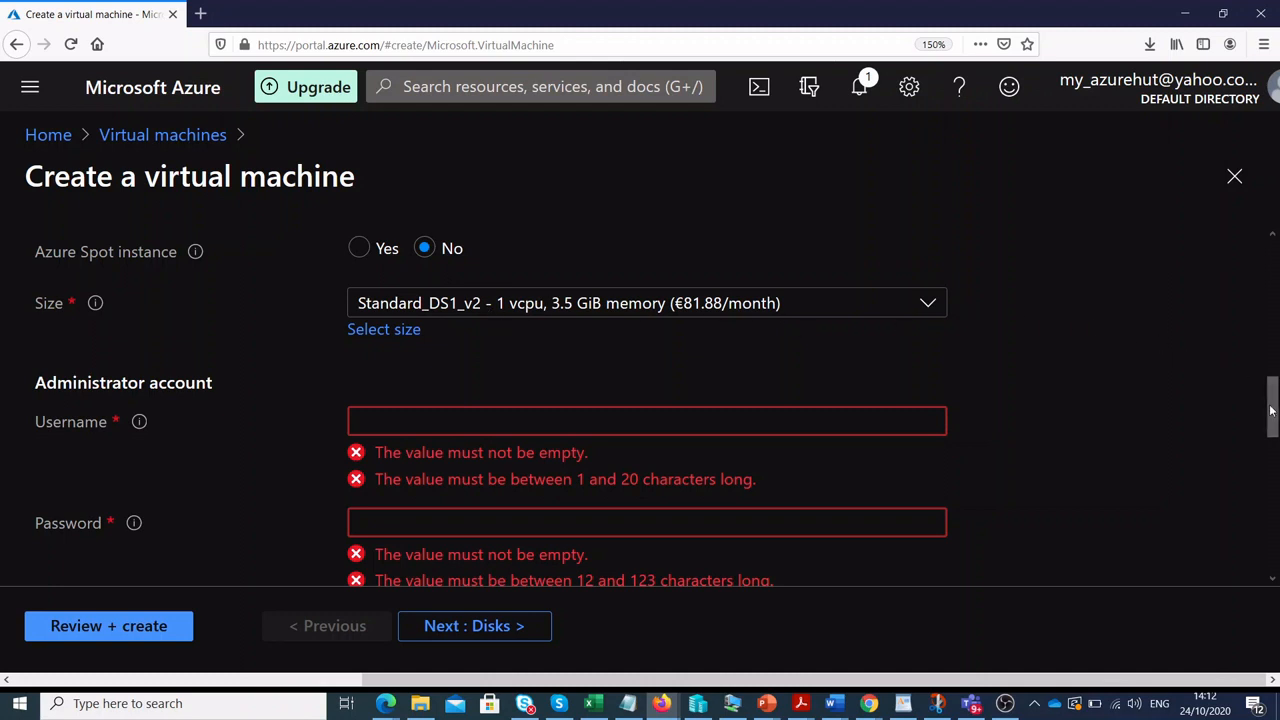
pyautogui.moveTo(1268, 408); pyautogui.dragTo(1268, 392)
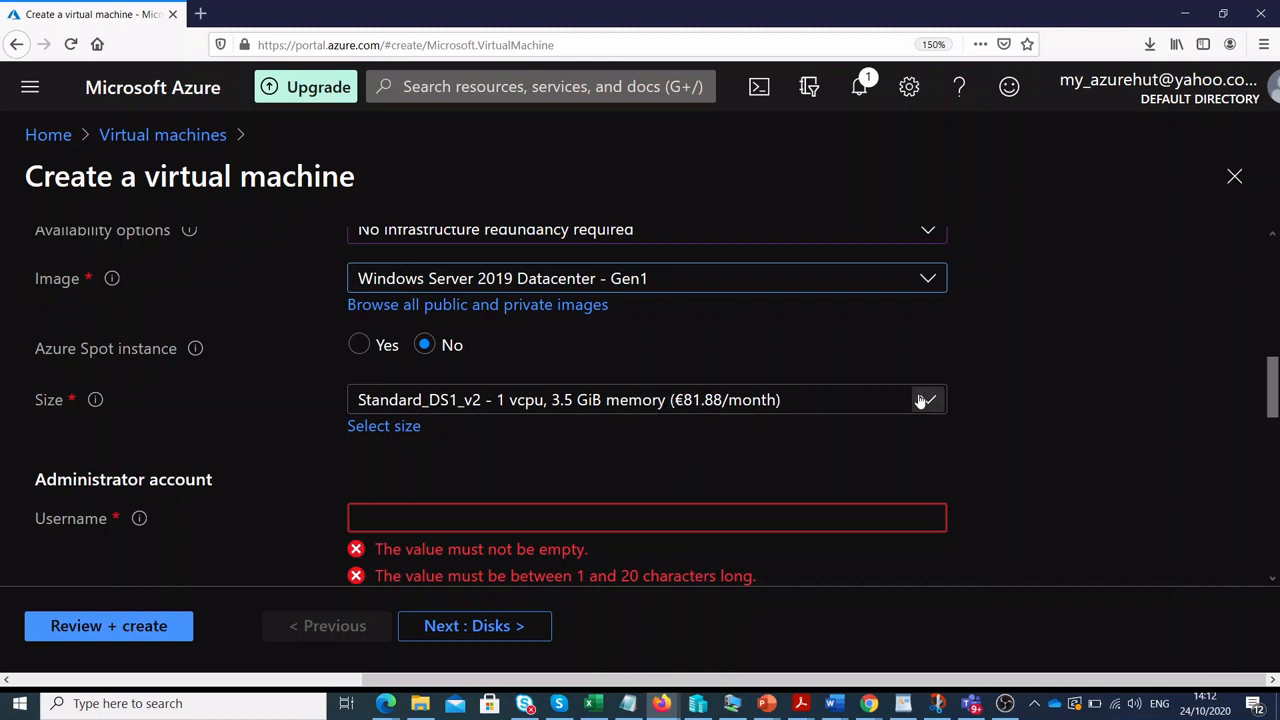
pyautogui.click(921, 399)
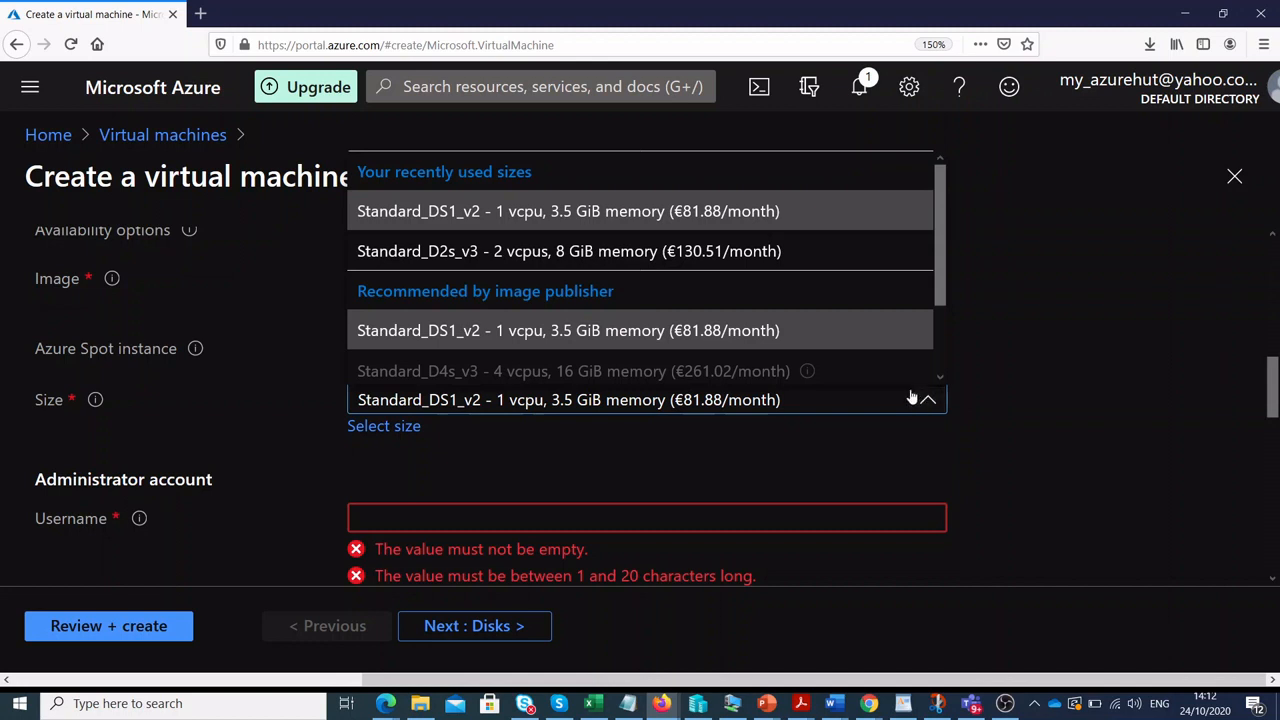
pyautogui.click(776, 337)
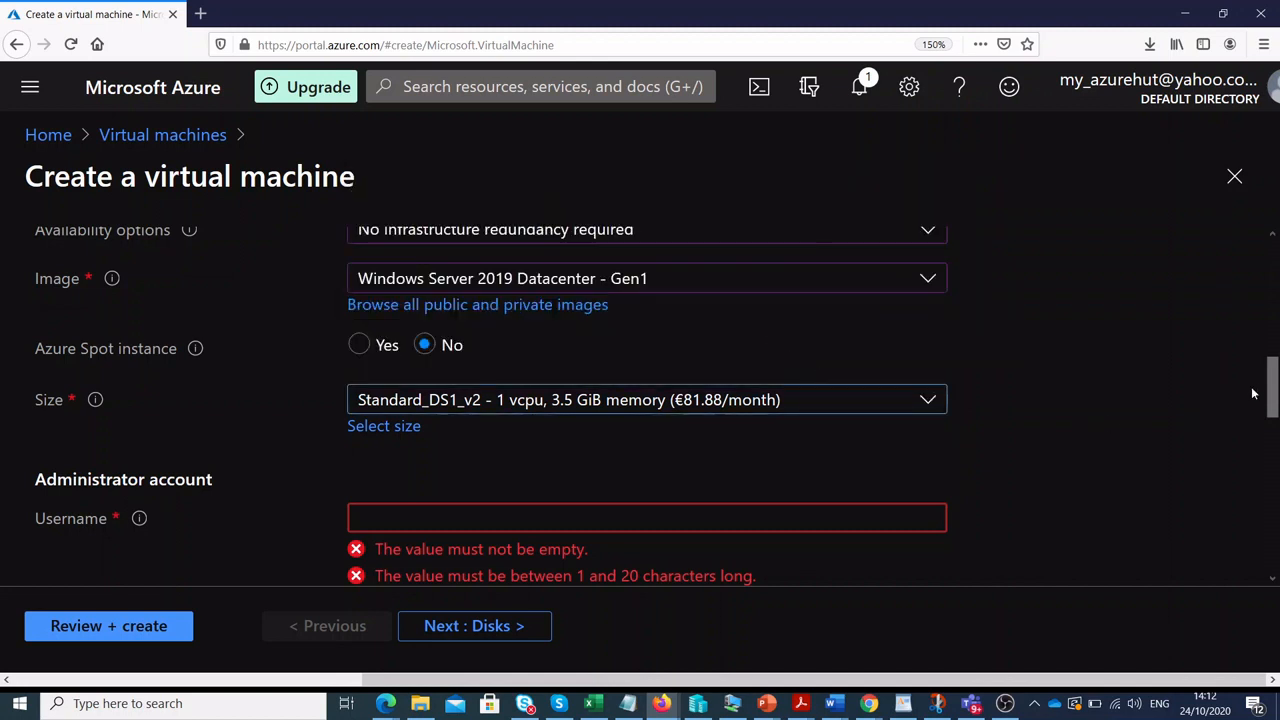
pyautogui.moveTo(1273, 391); pyautogui.dragTo(1272, 416)
# Enter the administrator username and password, then confirm the password.
pyautogui.click(381, 378)
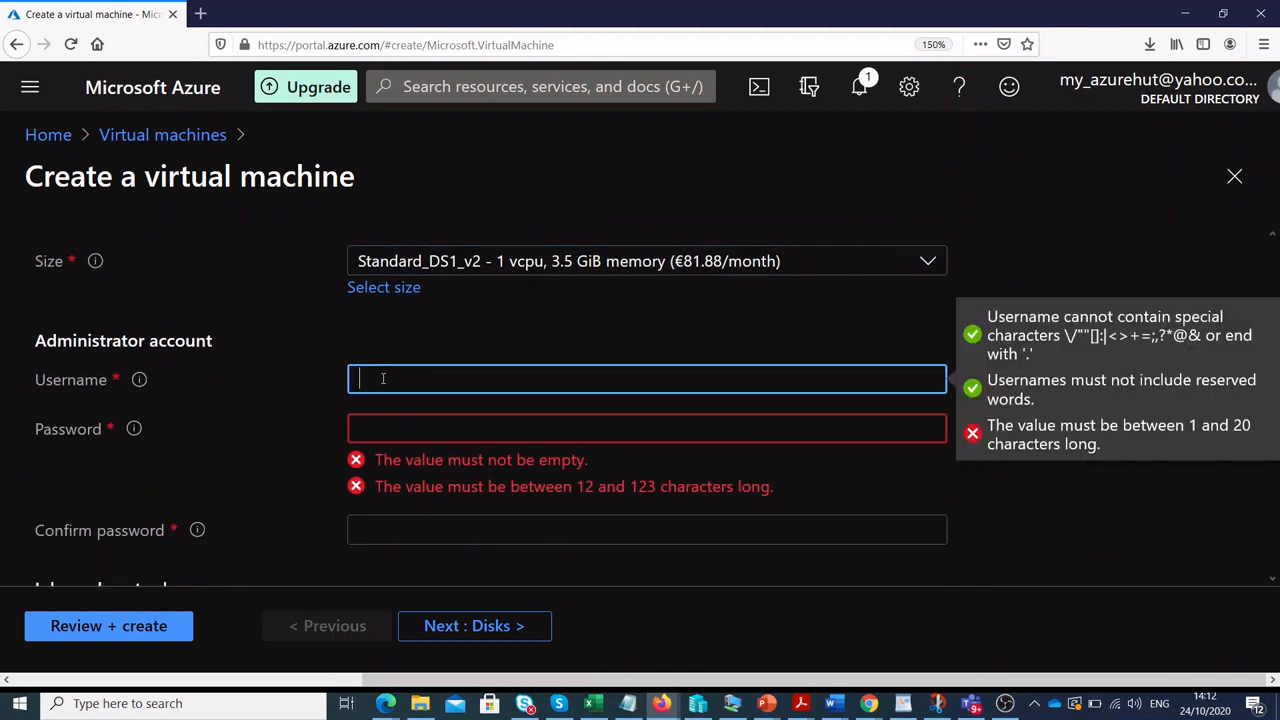
pyautogui.write('admin-1')
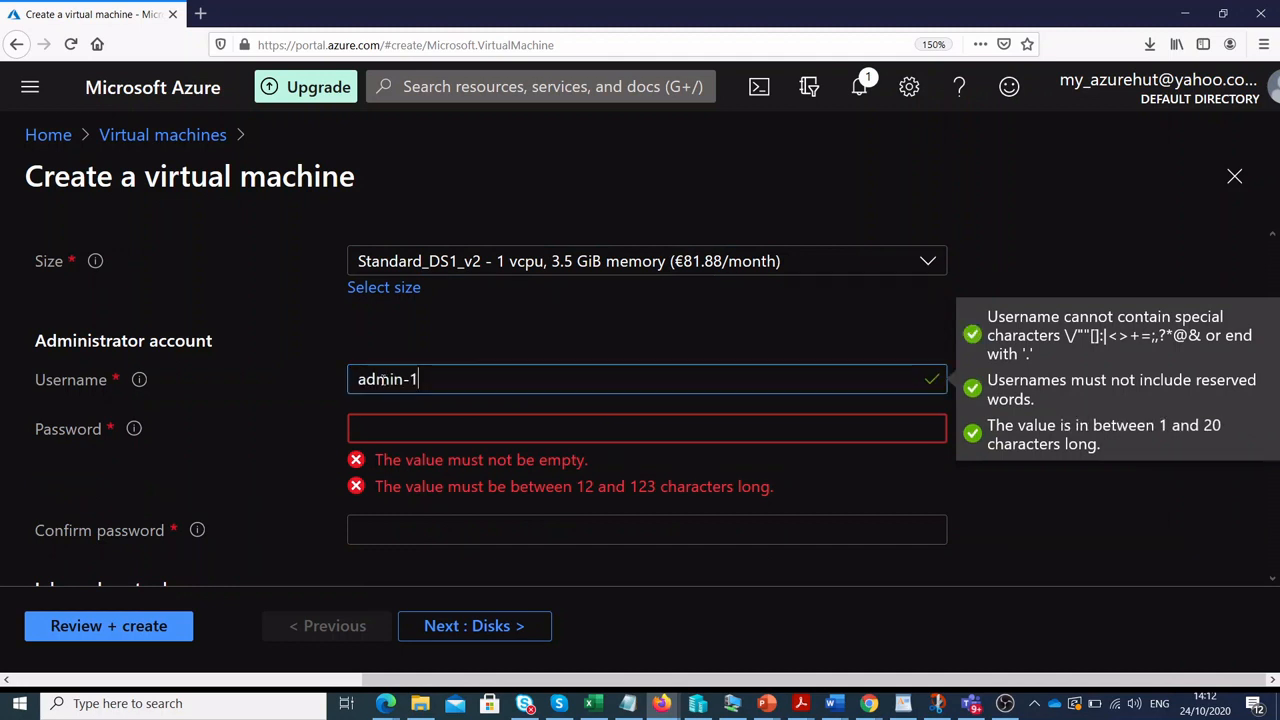
pyautogui.click(469, 432)
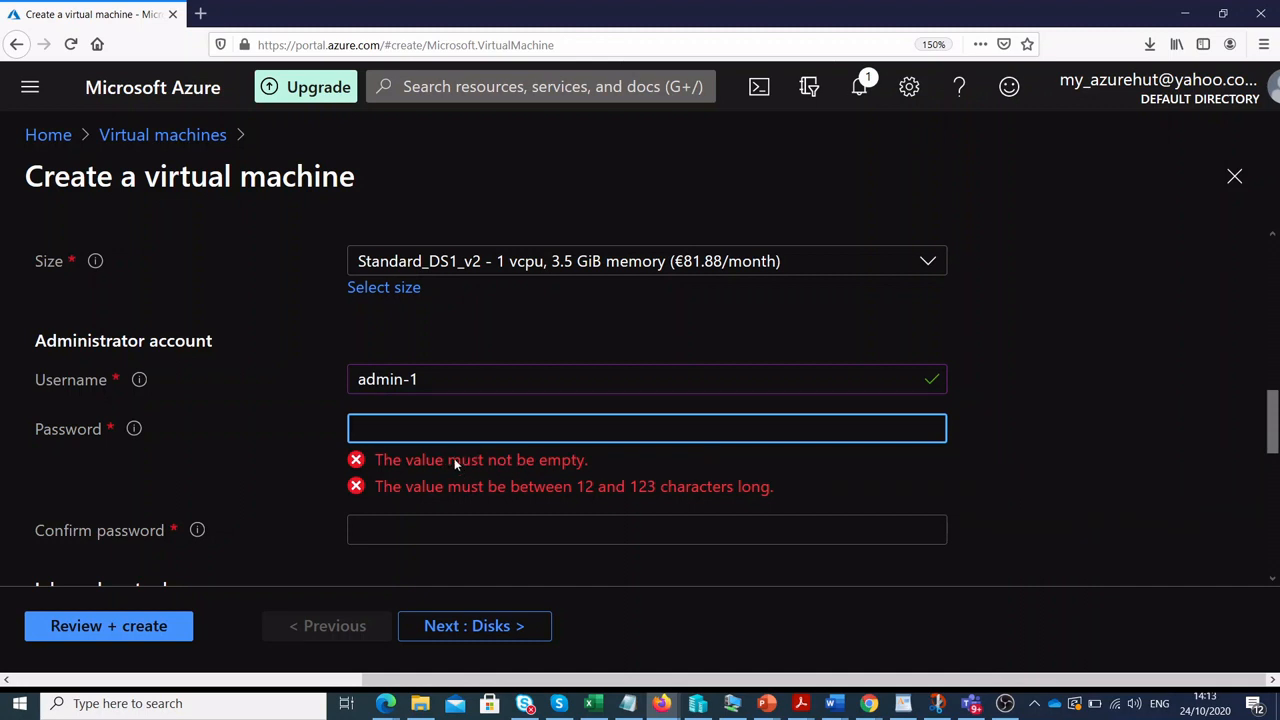
pyautogui.write('••••••')
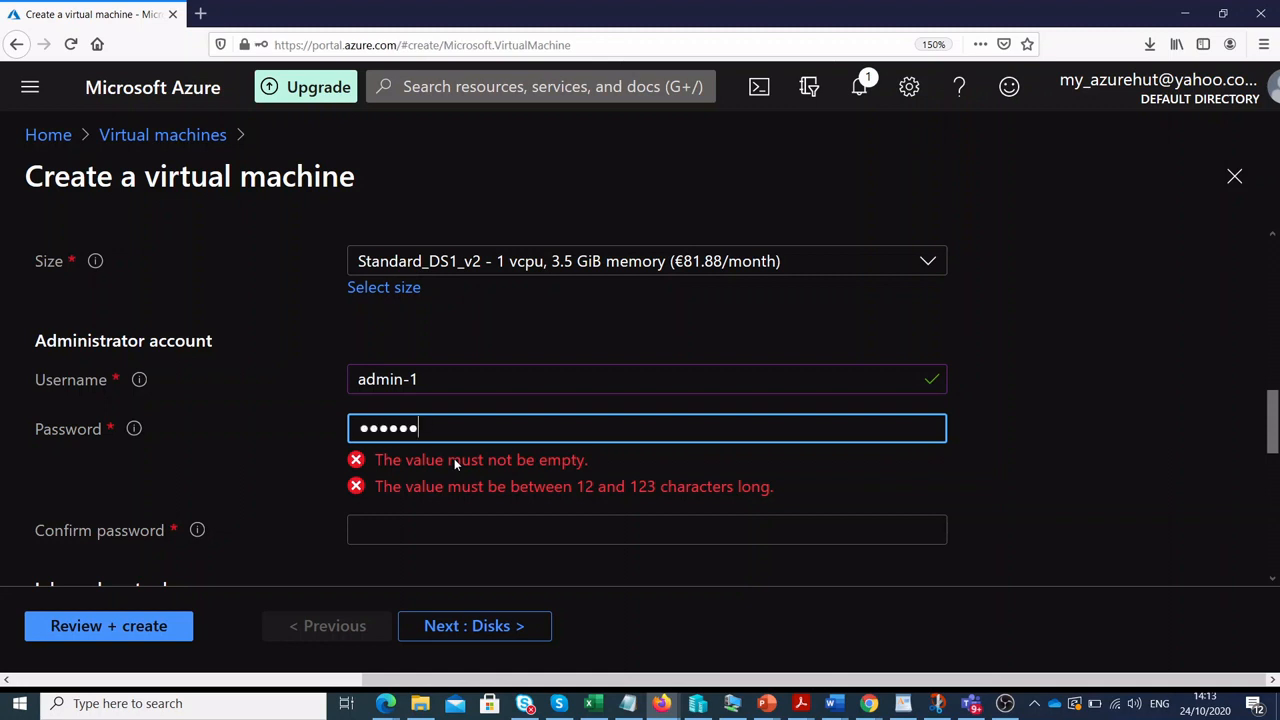
pyautogui.write('••••••••')
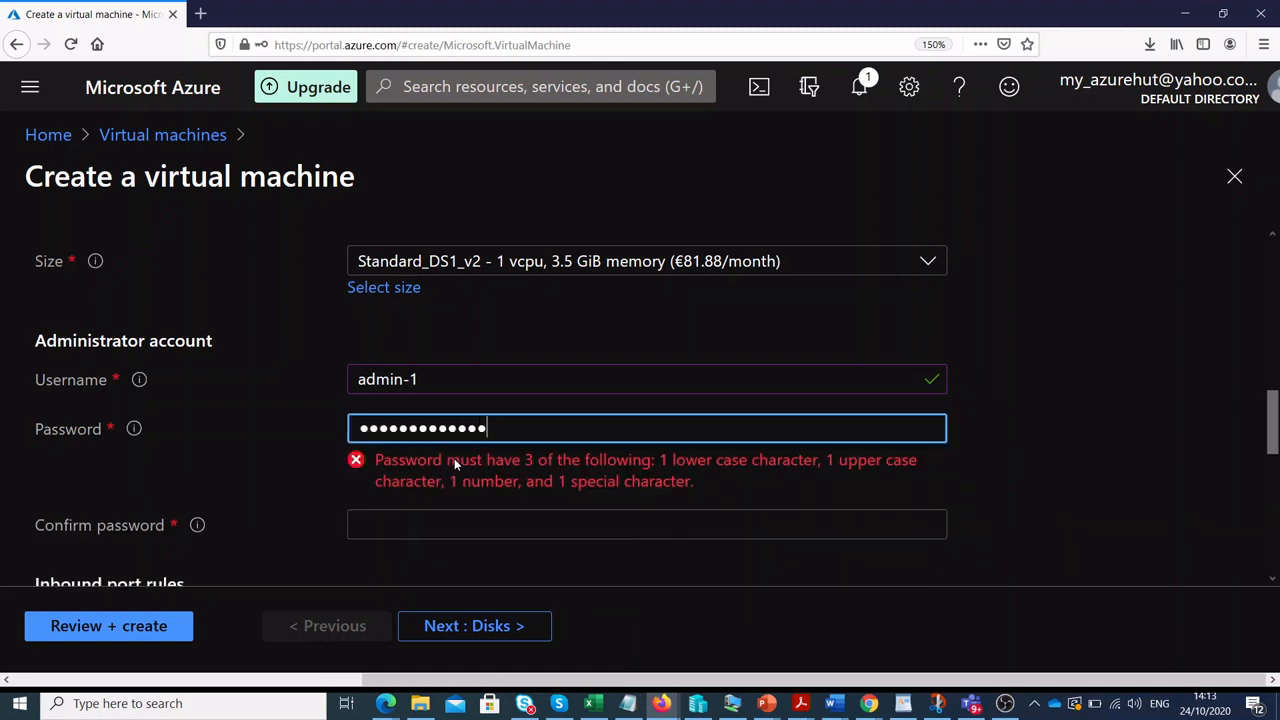
pyautogui.click(453, 477)
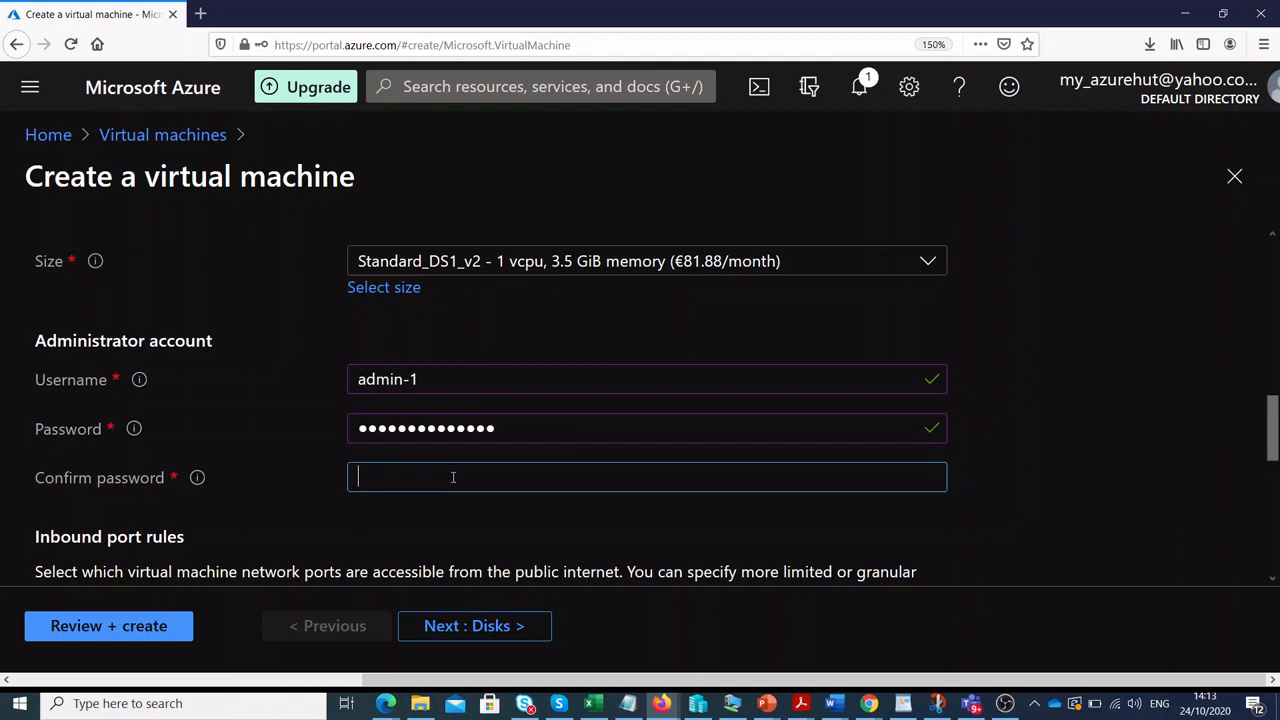
pyautogui.write('••••••••••••••')
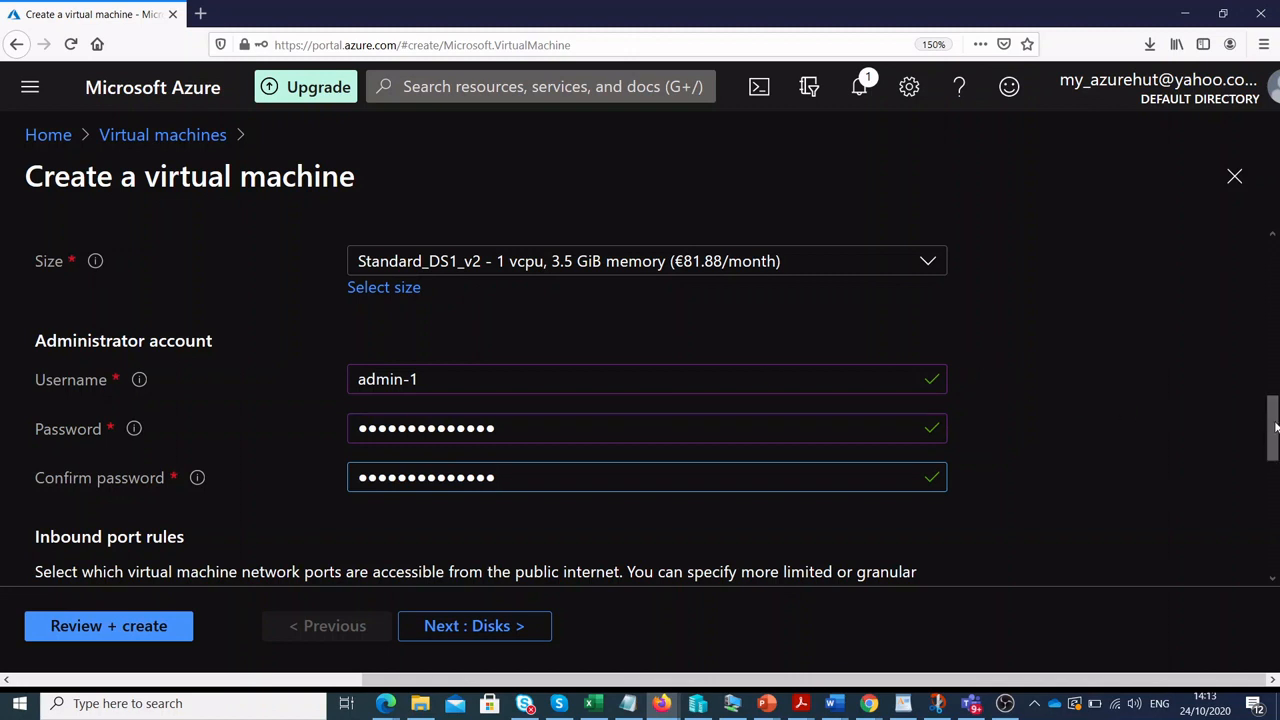
# Keep inbound RDP (3389) and Licensing at No, and move on to Disks.
pyautogui.moveTo(1274, 440); pyautogui.dragTo(1274, 488)
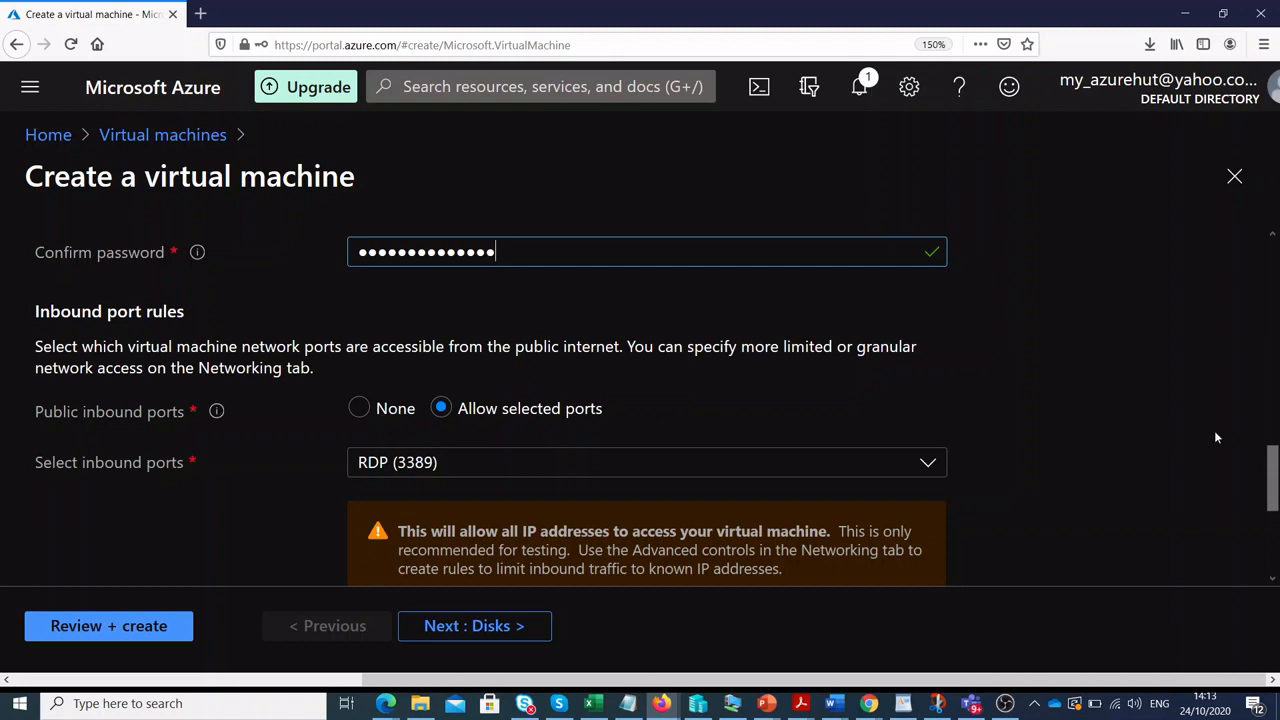
pyautogui.moveTo(1274, 474); pyautogui.dragTo(1274, 494)
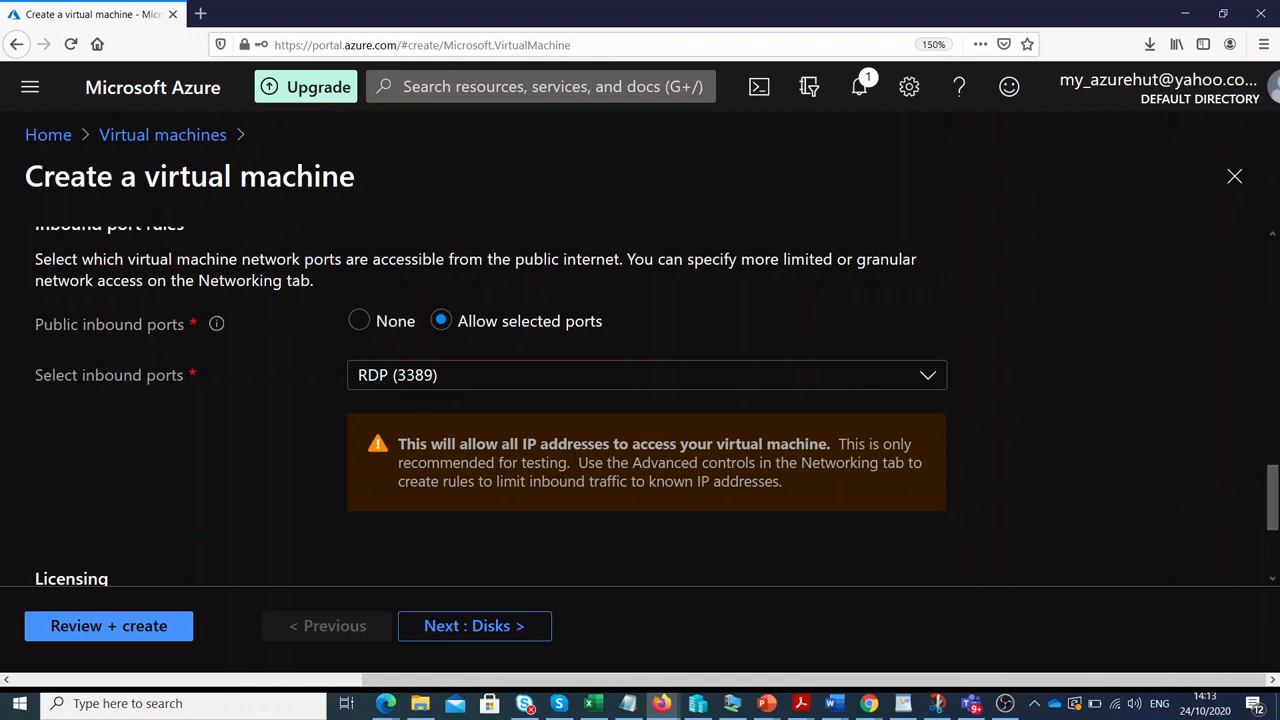
pyautogui.moveTo(1271, 502); pyautogui.dragTo(1271, 561)
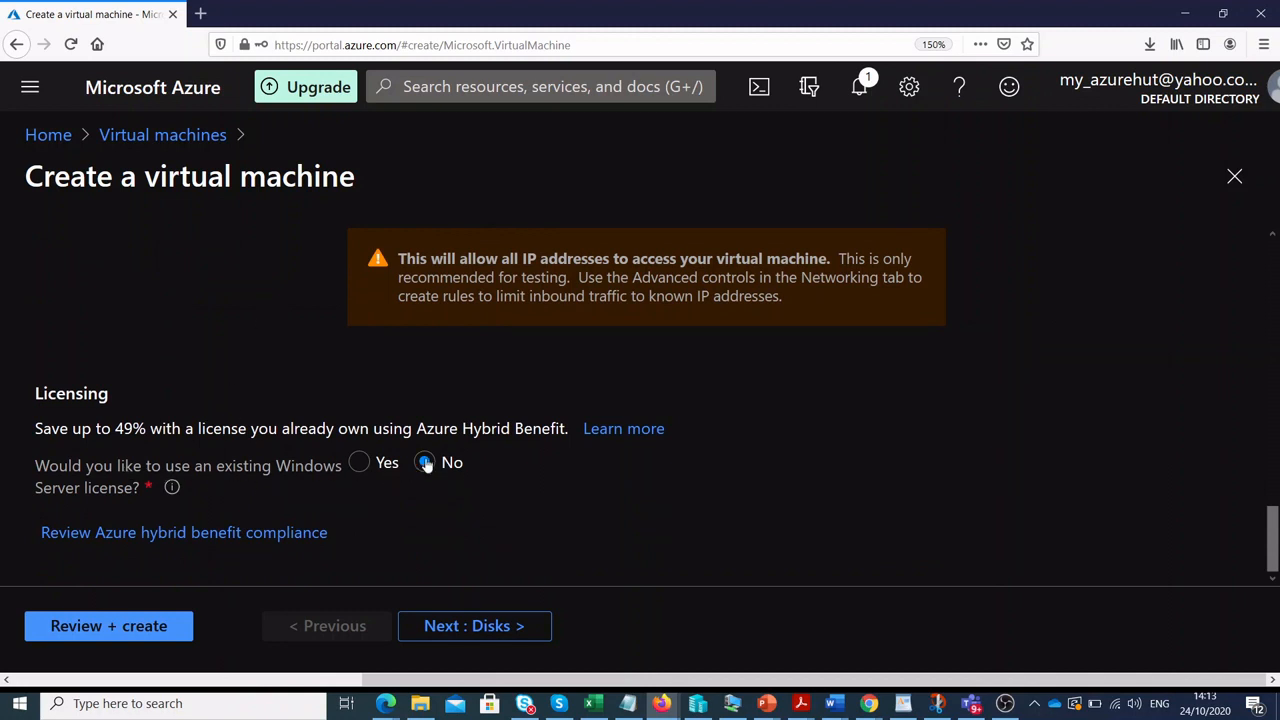
pyautogui.click(524, 628)
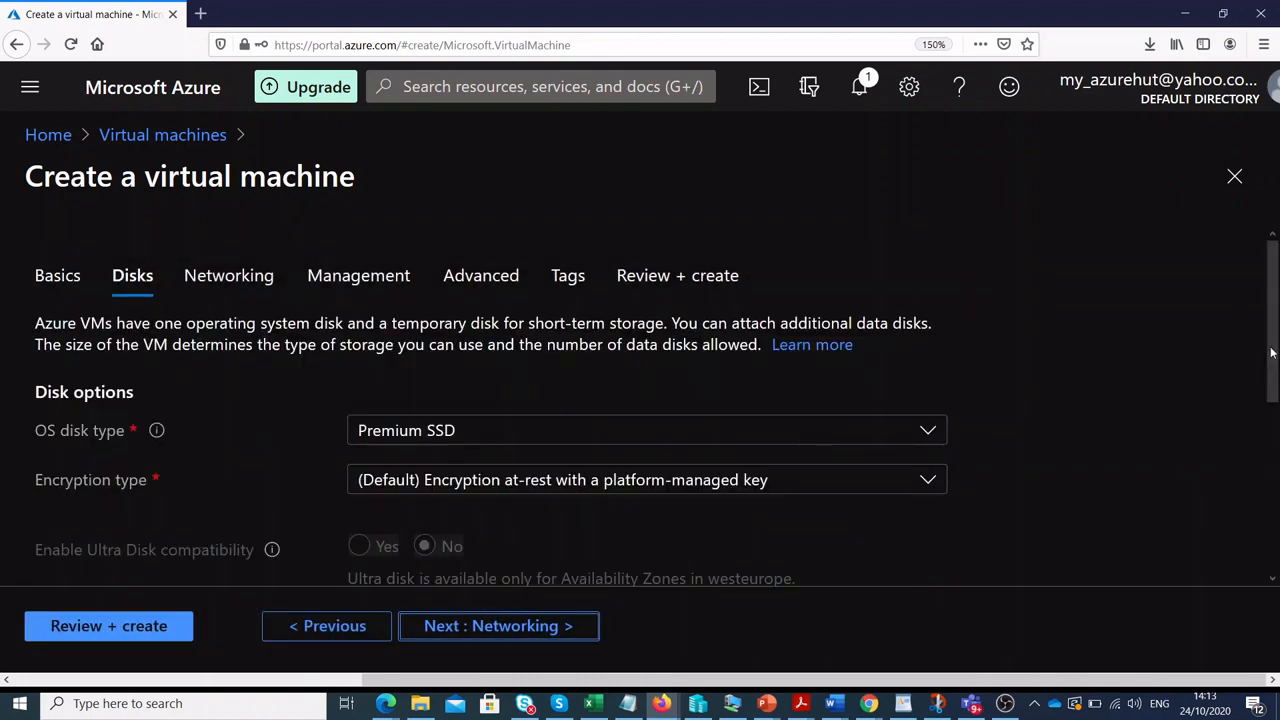
# Set the OS disk type to Standard SSD, with no data disks.
pyautogui.moveTo(1274, 358); pyautogui.dragTo(1274, 398)
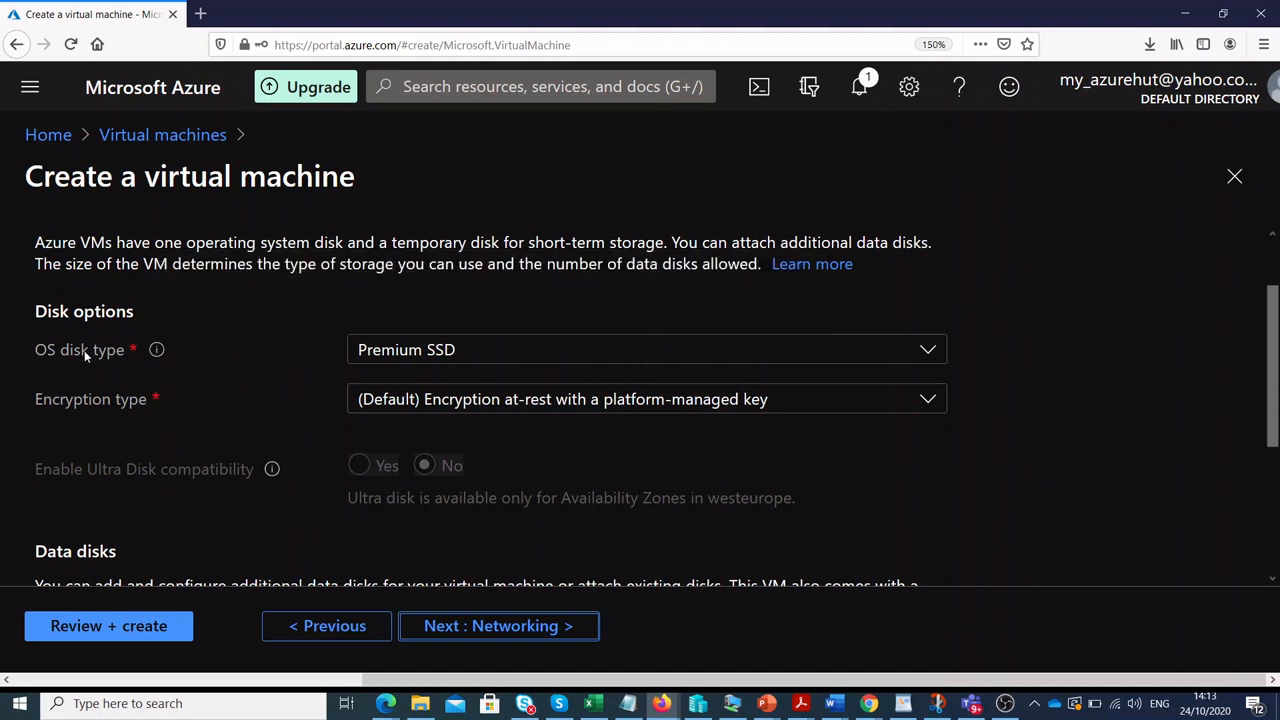
pyautogui.click(930, 352)
pyautogui.click(480, 423)
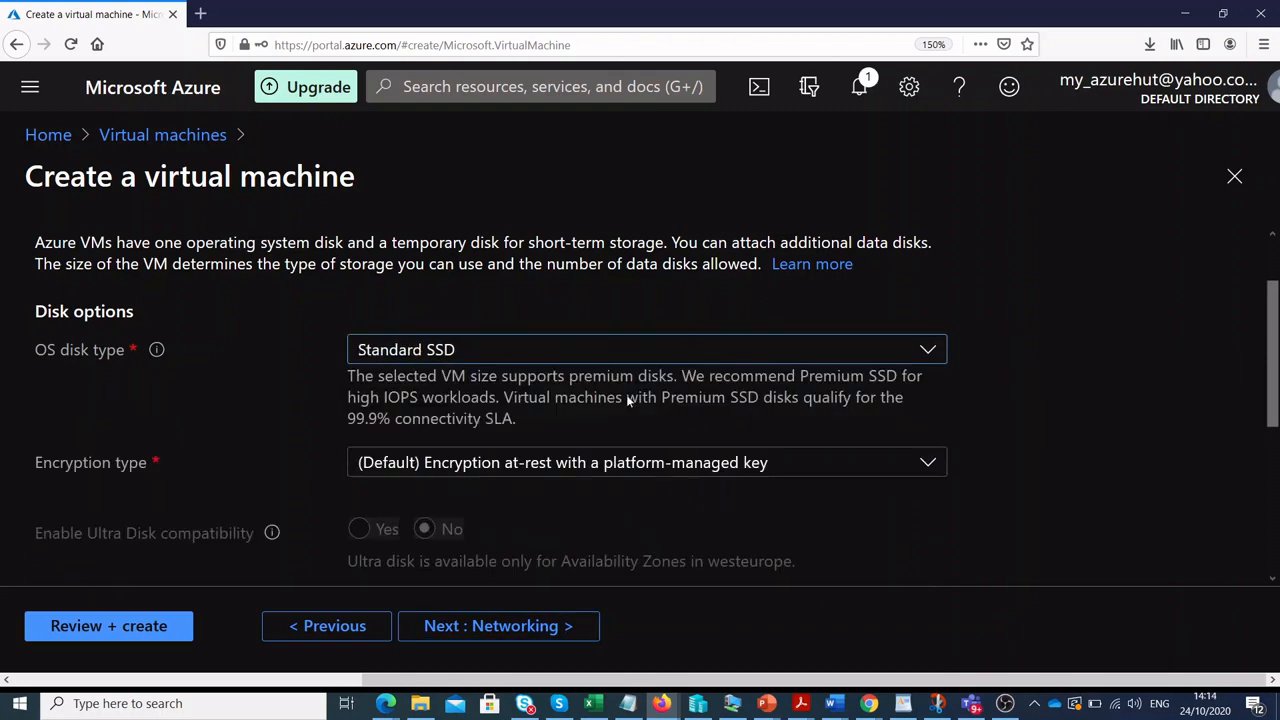
pyautogui.moveTo(1276, 373); pyautogui.dragTo(1258, 545)
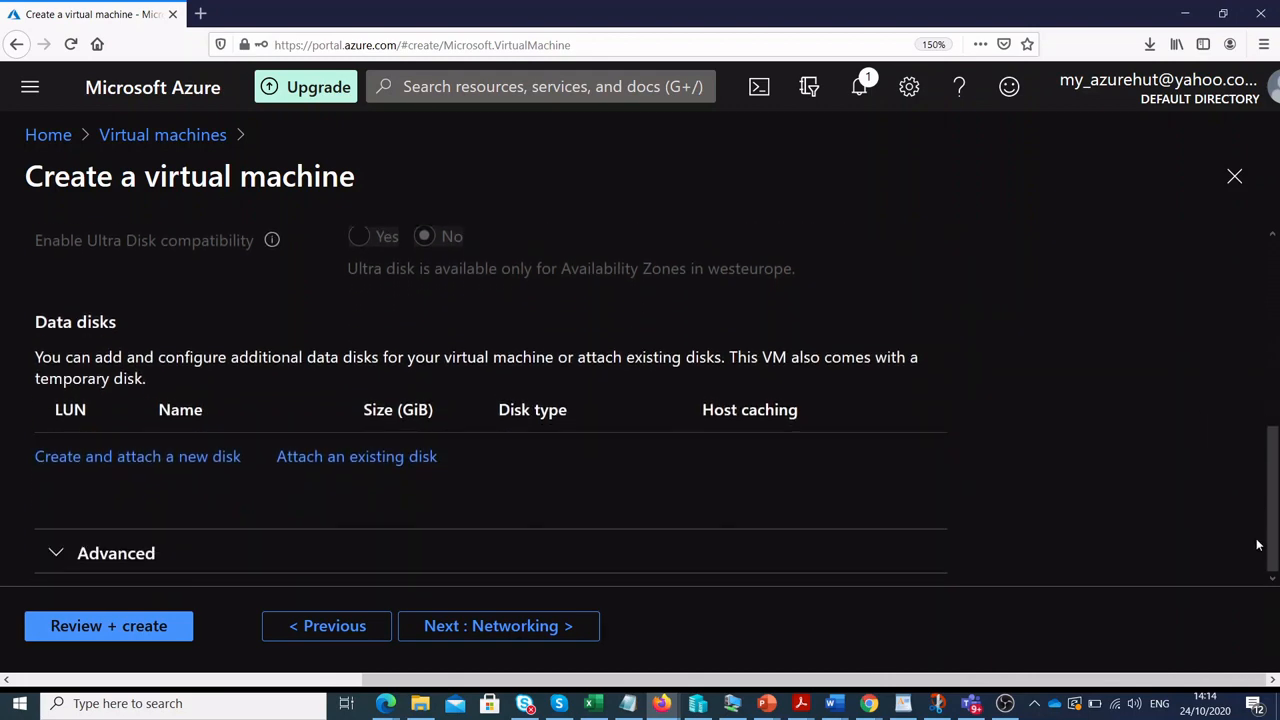
# Keep default networking (vmTutorialRg-vnet, 10.1.0.0/24 subnet, dev-weu-apps-ip) and move to Management.
pyautogui.click(571, 629)
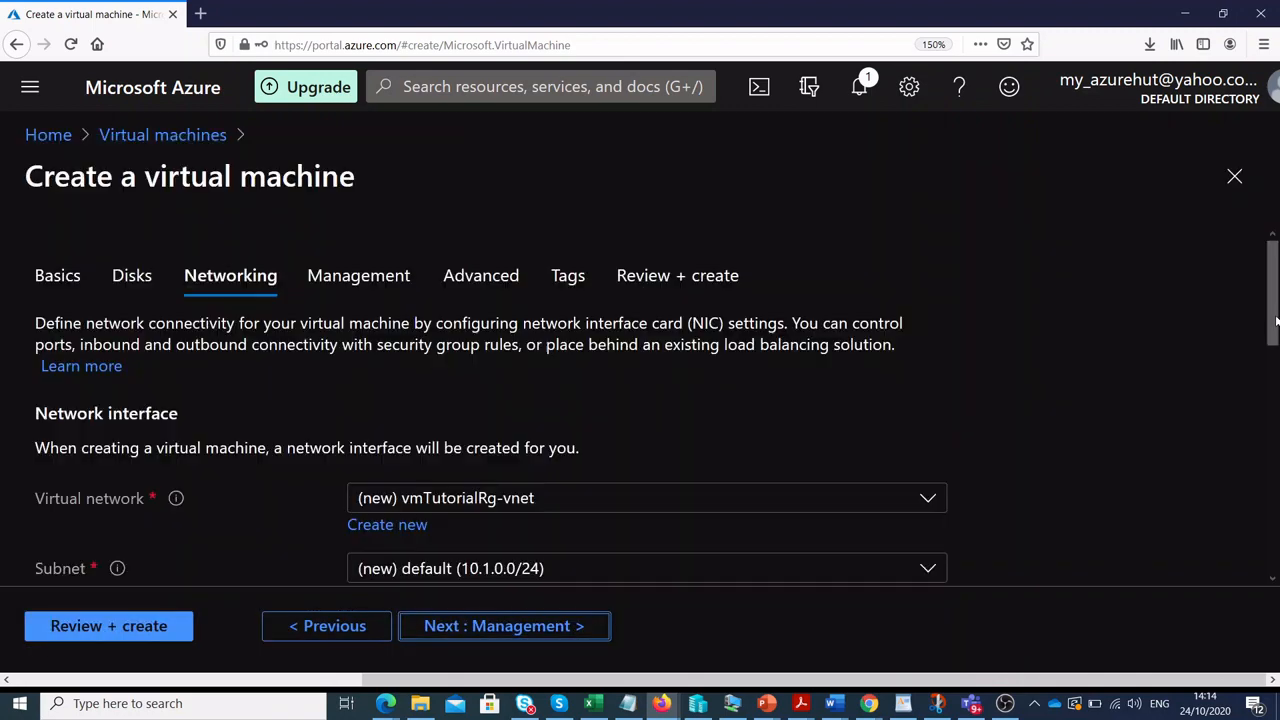
pyautogui.moveTo(1275, 322); pyautogui.dragTo(1277, 402)
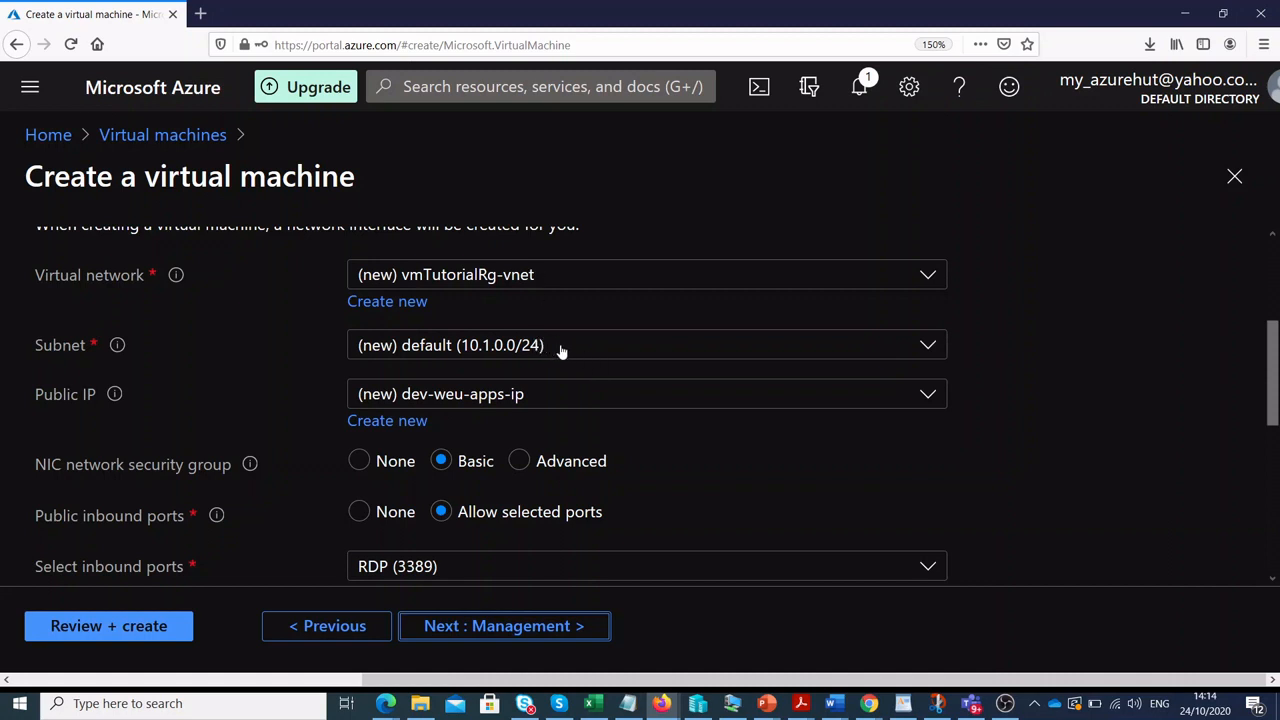
pyautogui.scroll(-2, 1272, 388)
pyautogui.moveTo(1272, 388); pyautogui.dragTo(1272, 401)
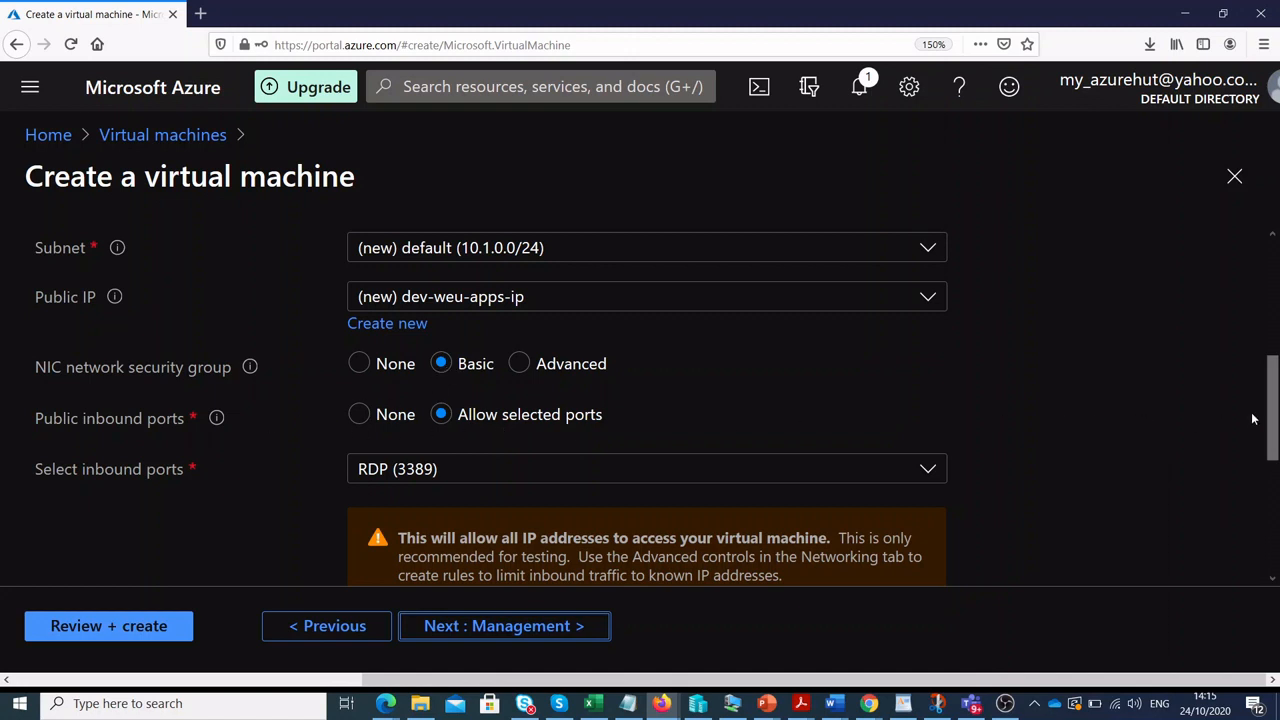
pyautogui.moveTo(1273, 409); pyautogui.dragTo(1273, 466)
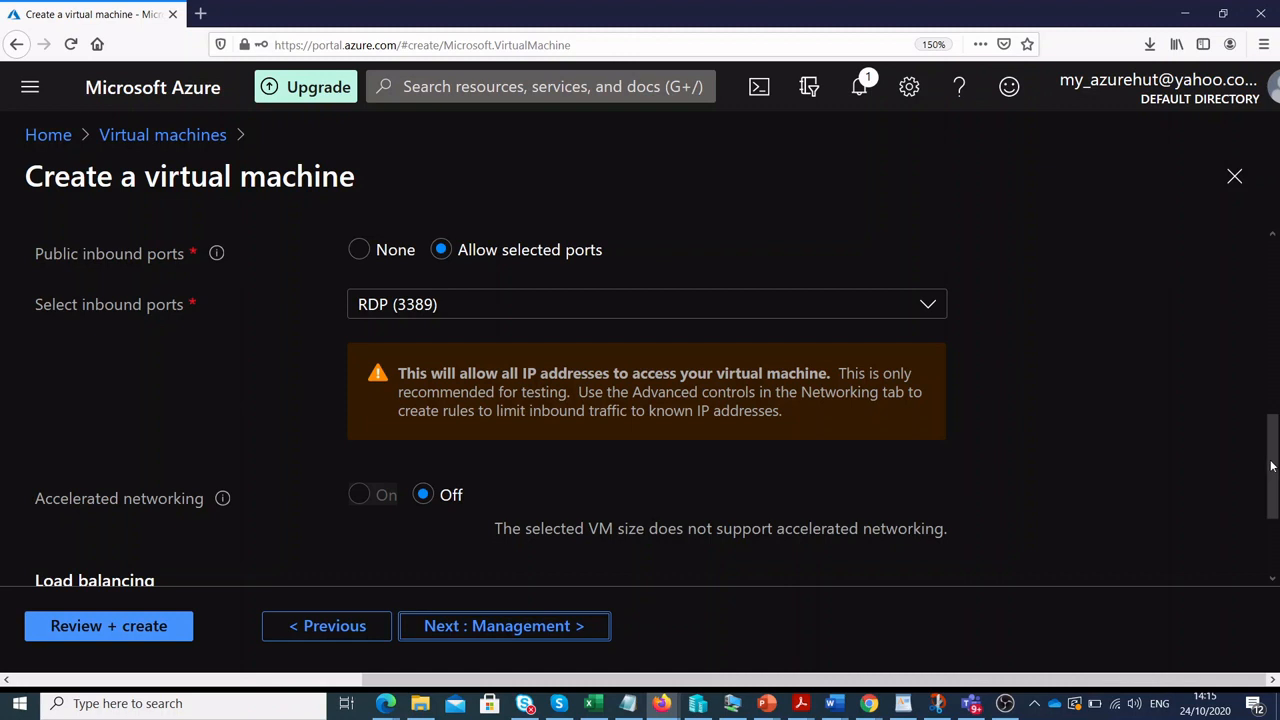
pyautogui.moveTo(1271, 466); pyautogui.dragTo(1268, 540)
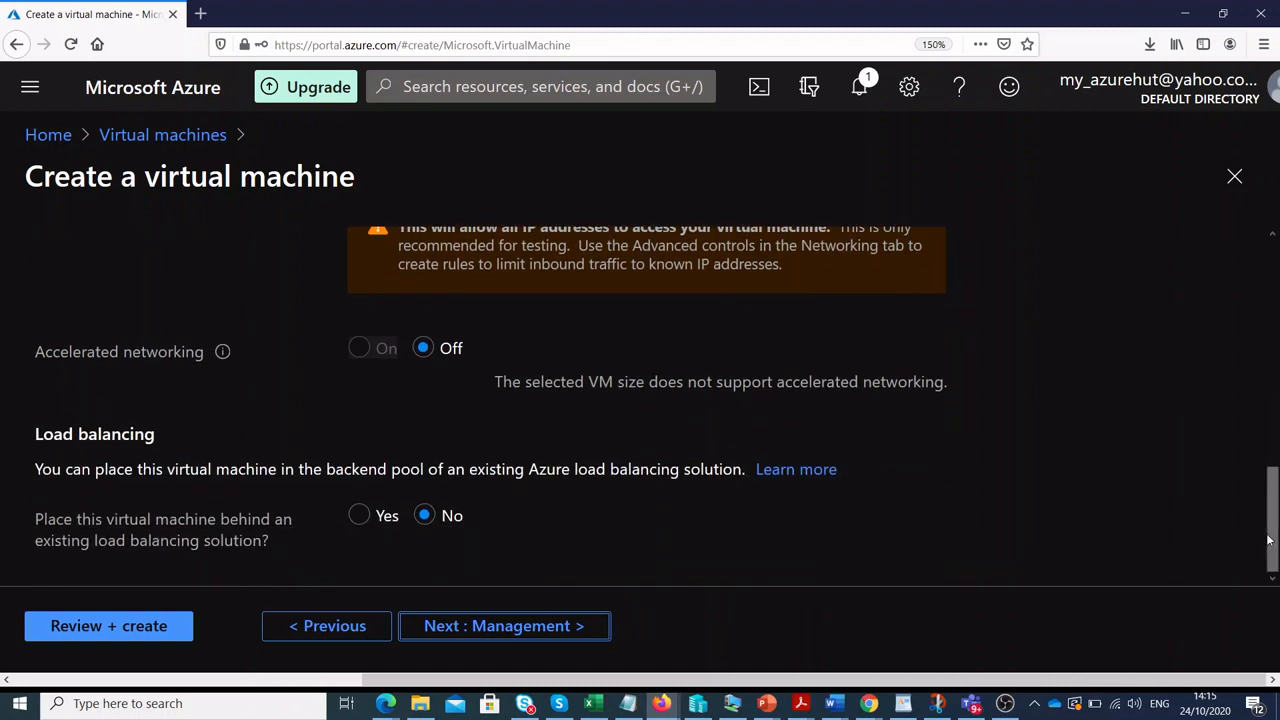
pyautogui.click(591, 630)
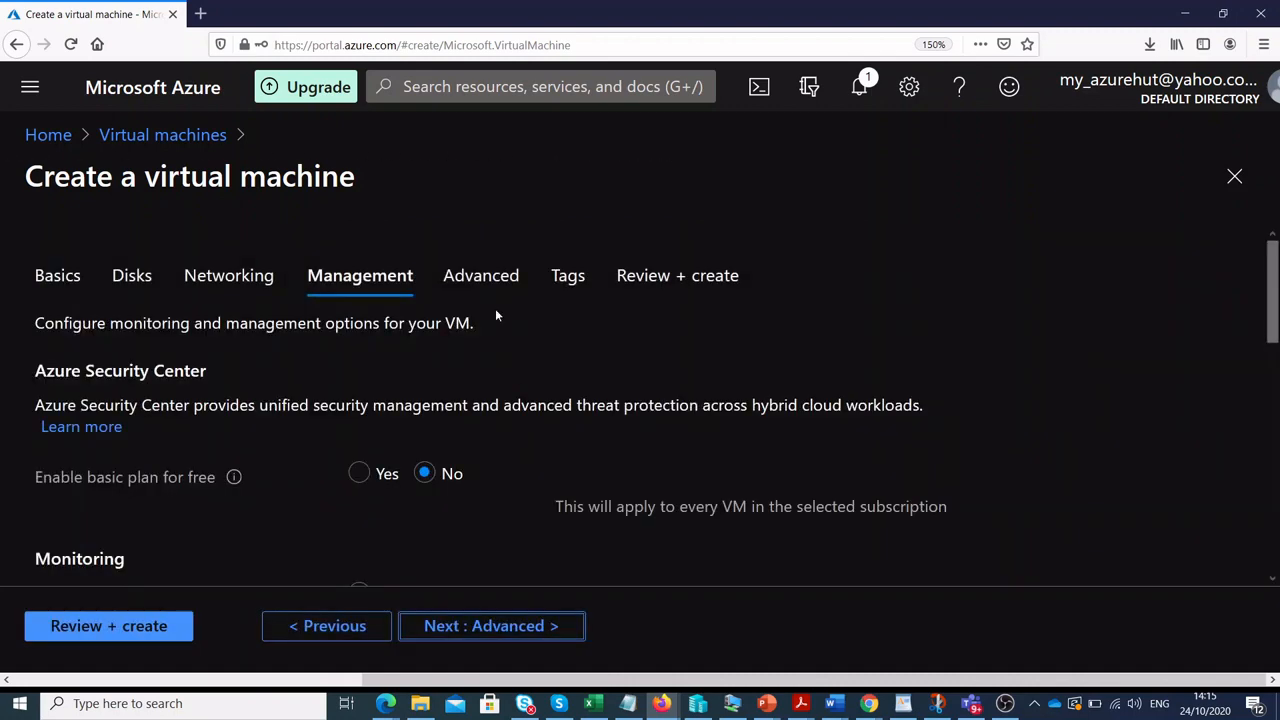
# Set Boot diagnostics to Disable and move on to the Advanced tab.
pyautogui.moveTo(1271, 308); pyautogui.dragTo(1272, 445)
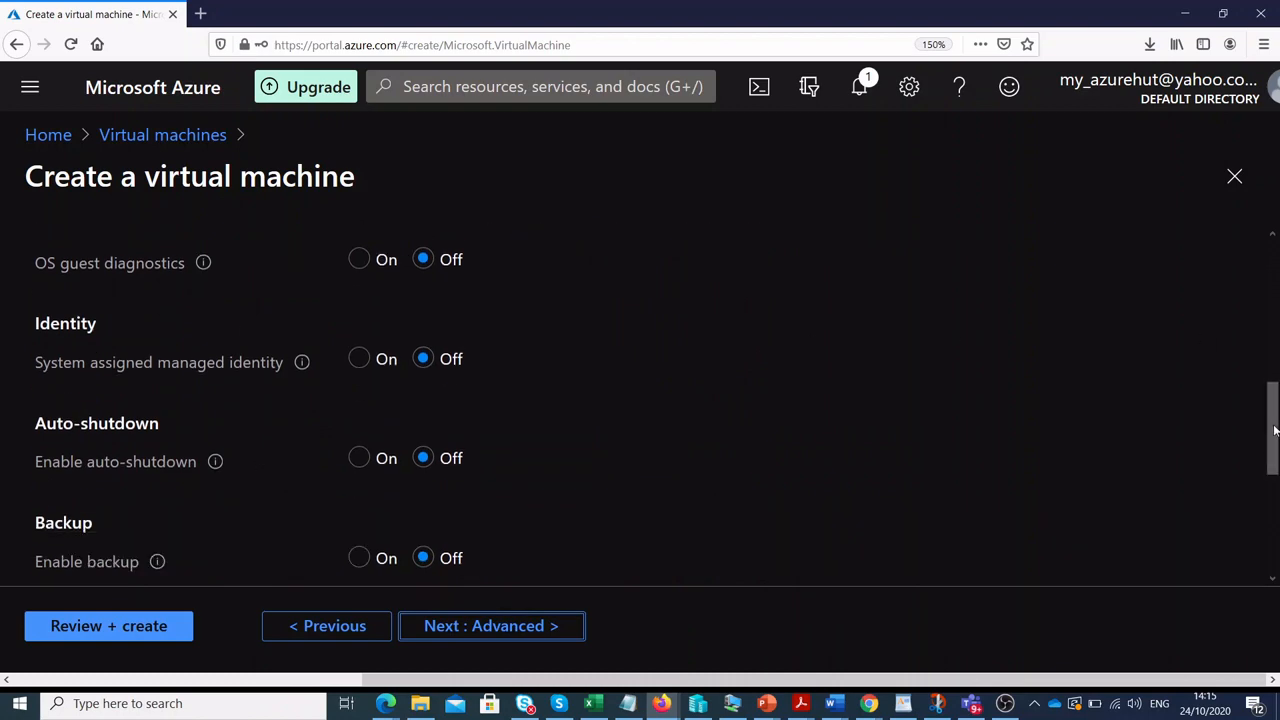
pyautogui.moveTo(1273, 426); pyautogui.dragTo(1234, 314)
pyautogui.scroll(-3, 1232, 333)
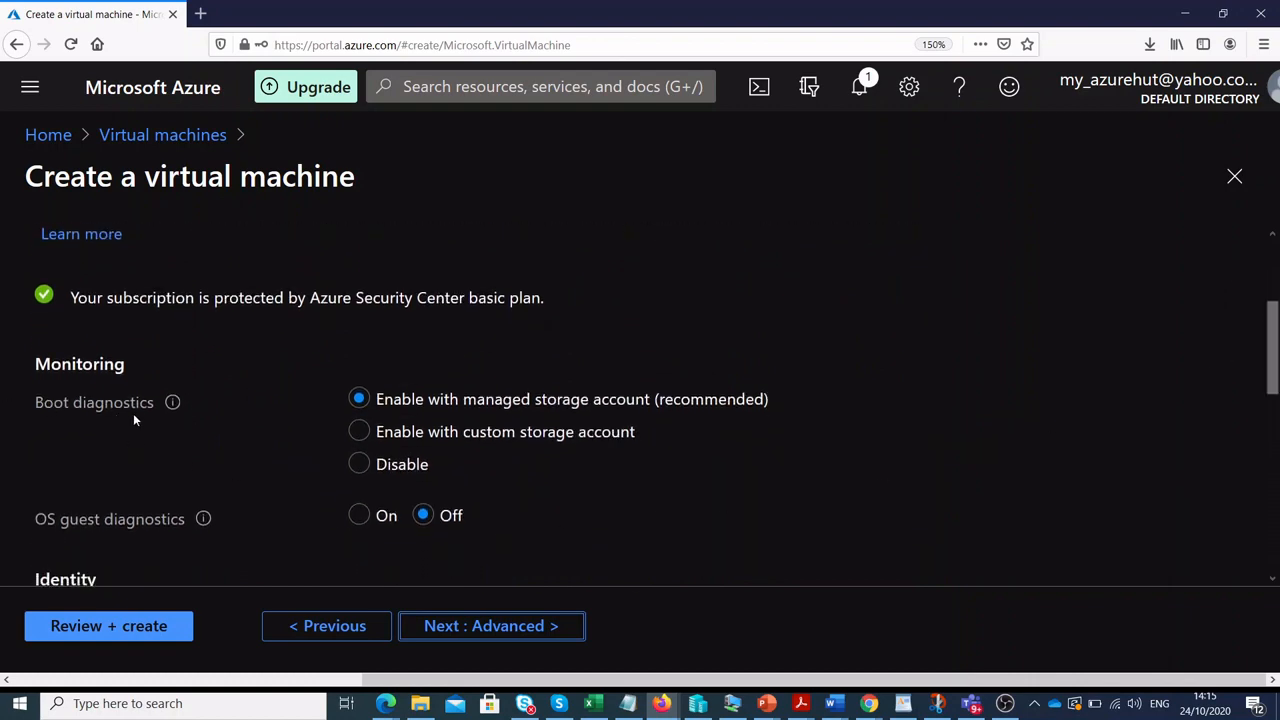
pyautogui.click(357, 466)
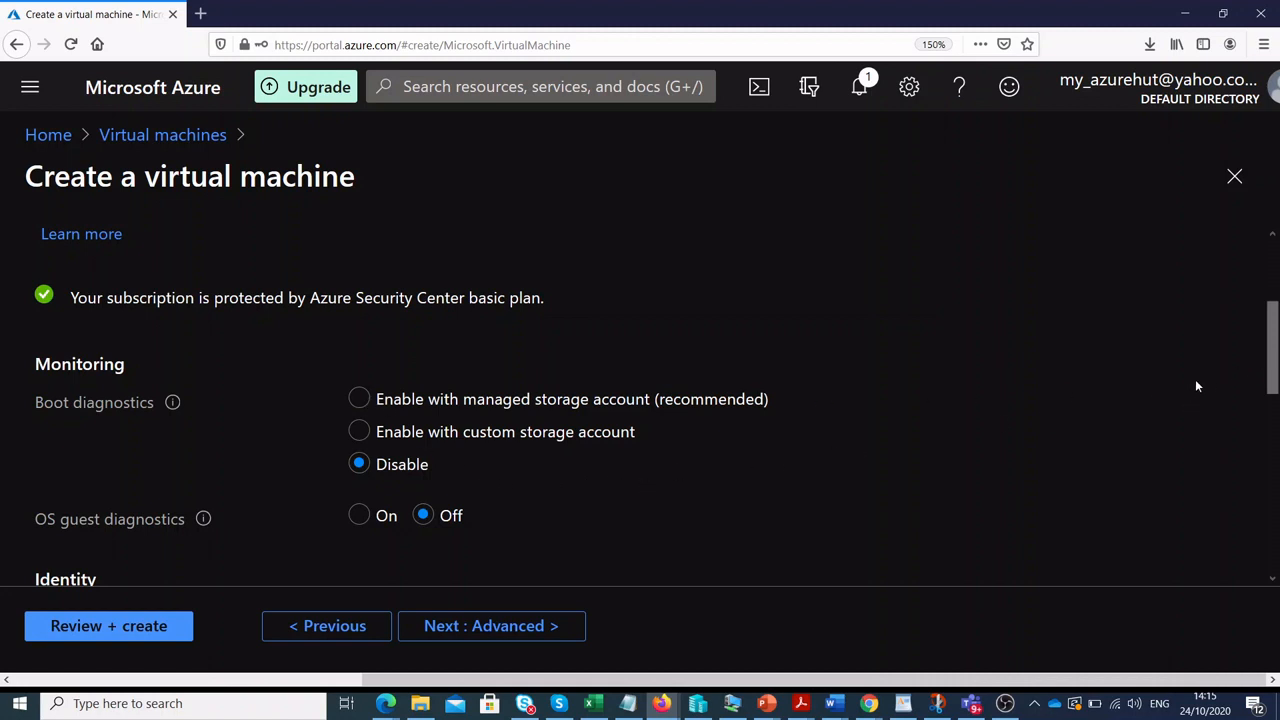
pyautogui.click(551, 628)
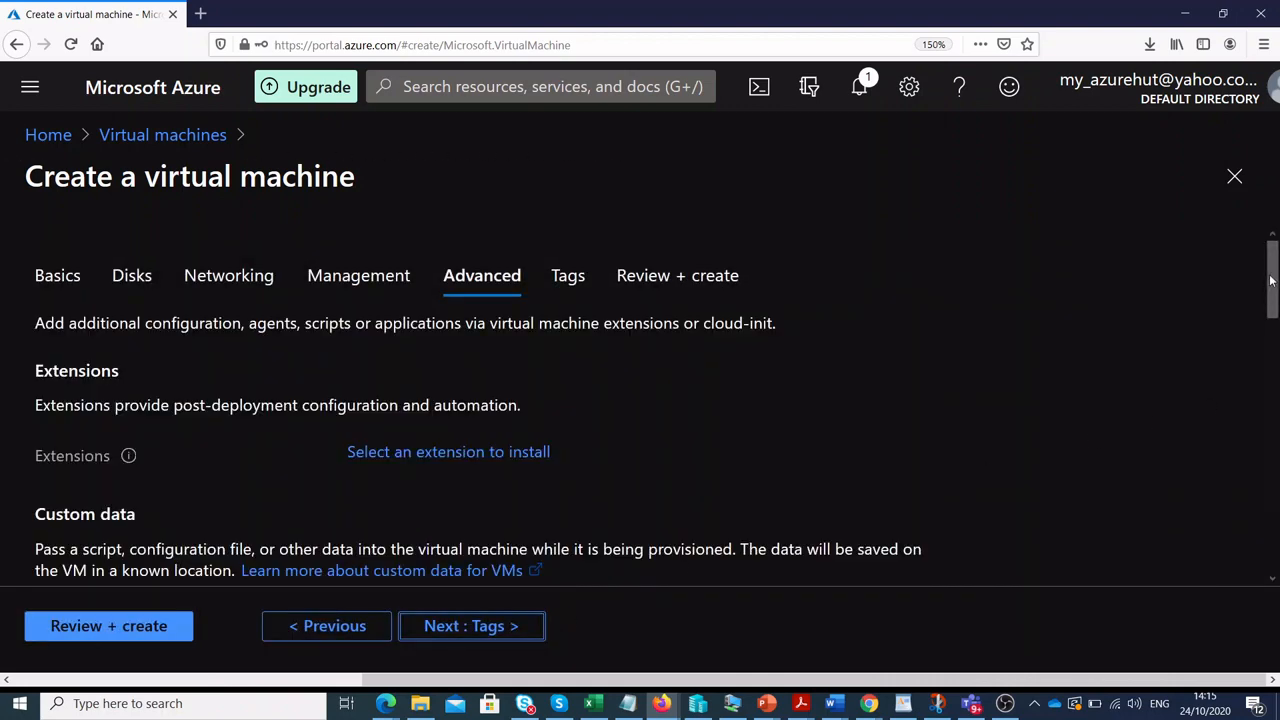
# Leave Advanced defaults (no extensions, Gen 1) unchanged and move on to Tags.
pyautogui.moveTo(1271, 280); pyautogui.dragTo(1246, 531)
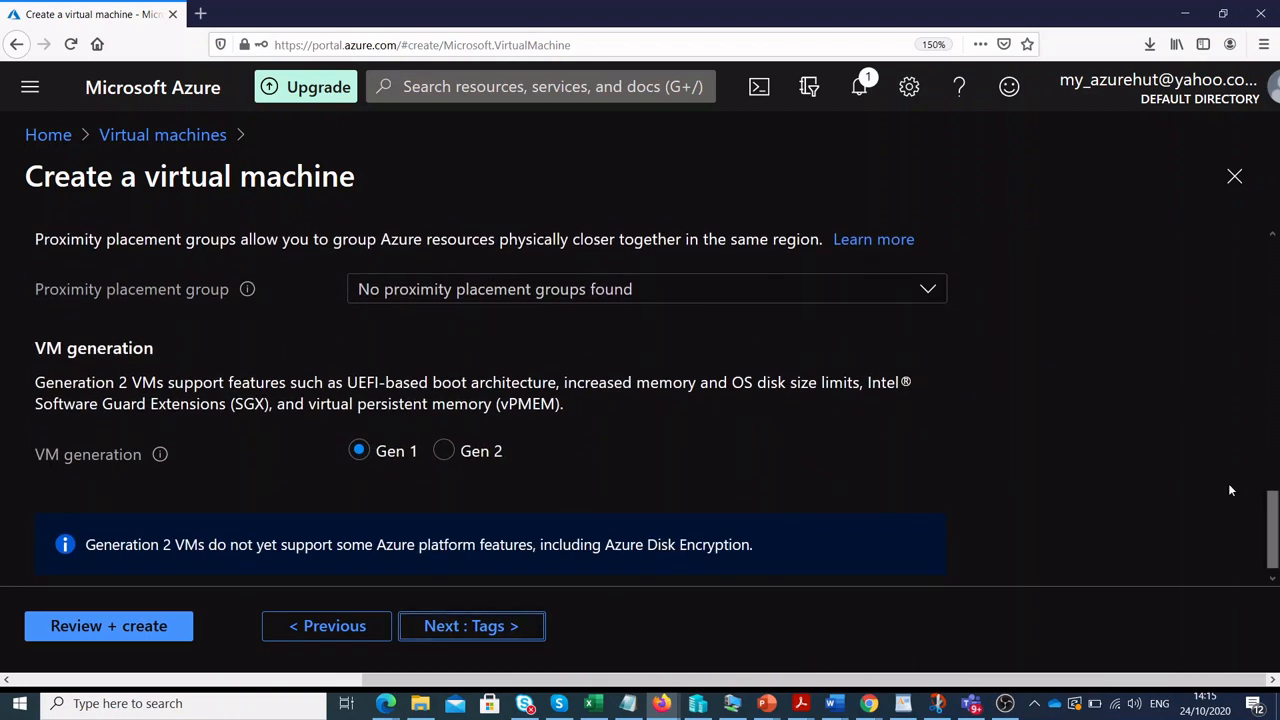
pyautogui.moveTo(1263, 527)
pyautogui.mouseDown()
pyautogui.moveTo(1267, 371)
pyautogui.moveTo(1247, 284)
pyautogui.moveTo(1258, 286)
pyautogui.moveTo(1254, 538)
pyautogui.mouseUp()
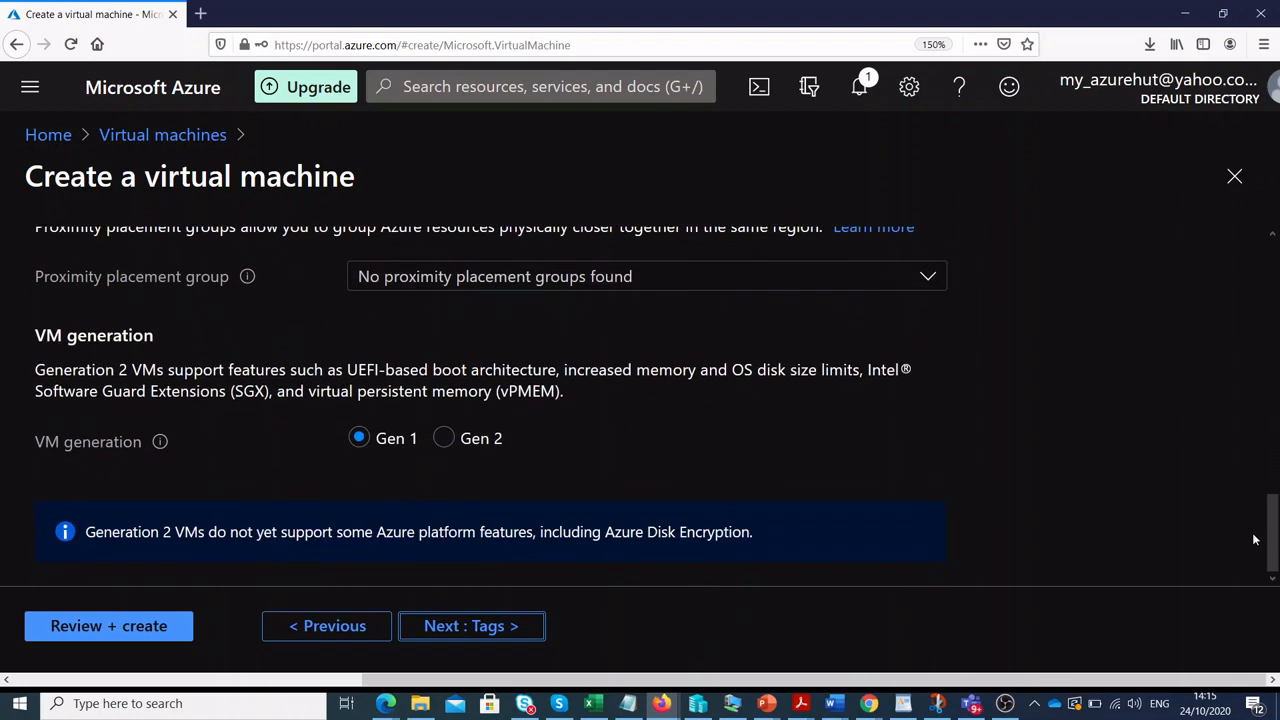
pyautogui.click(525, 626)
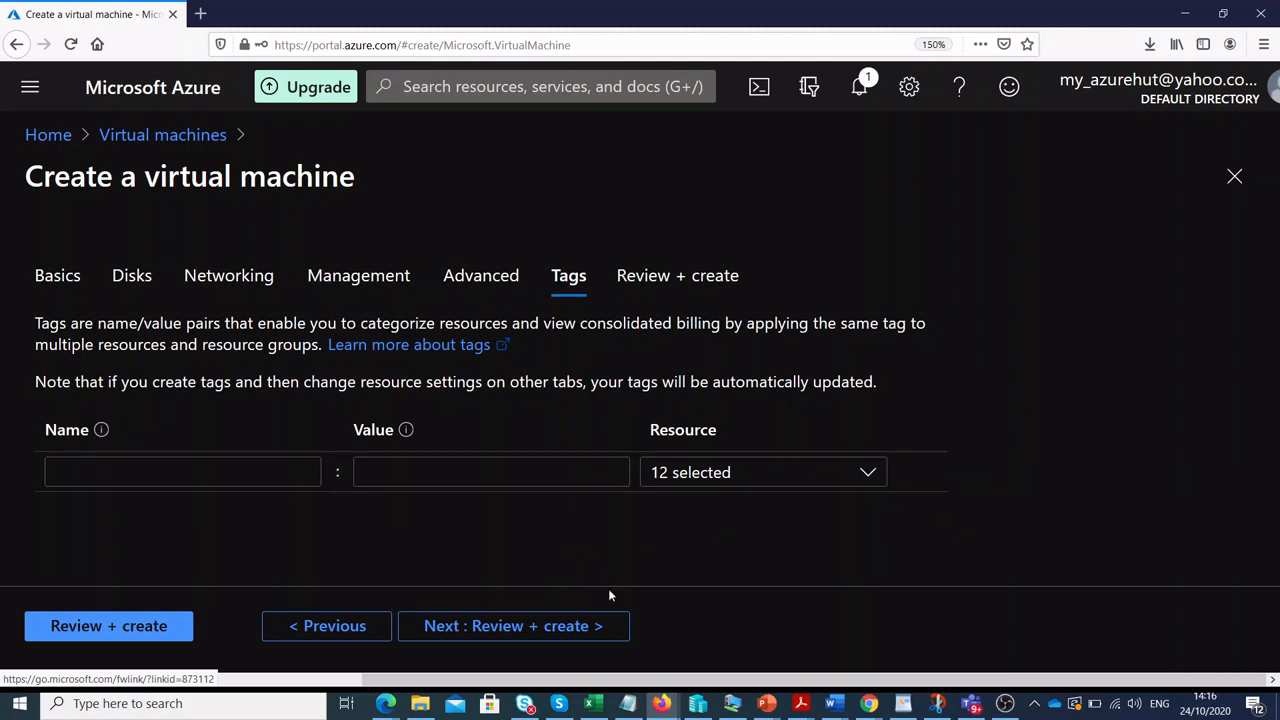
# Proceed to Review + create and let validation pass.
pyautogui.click(612, 625)
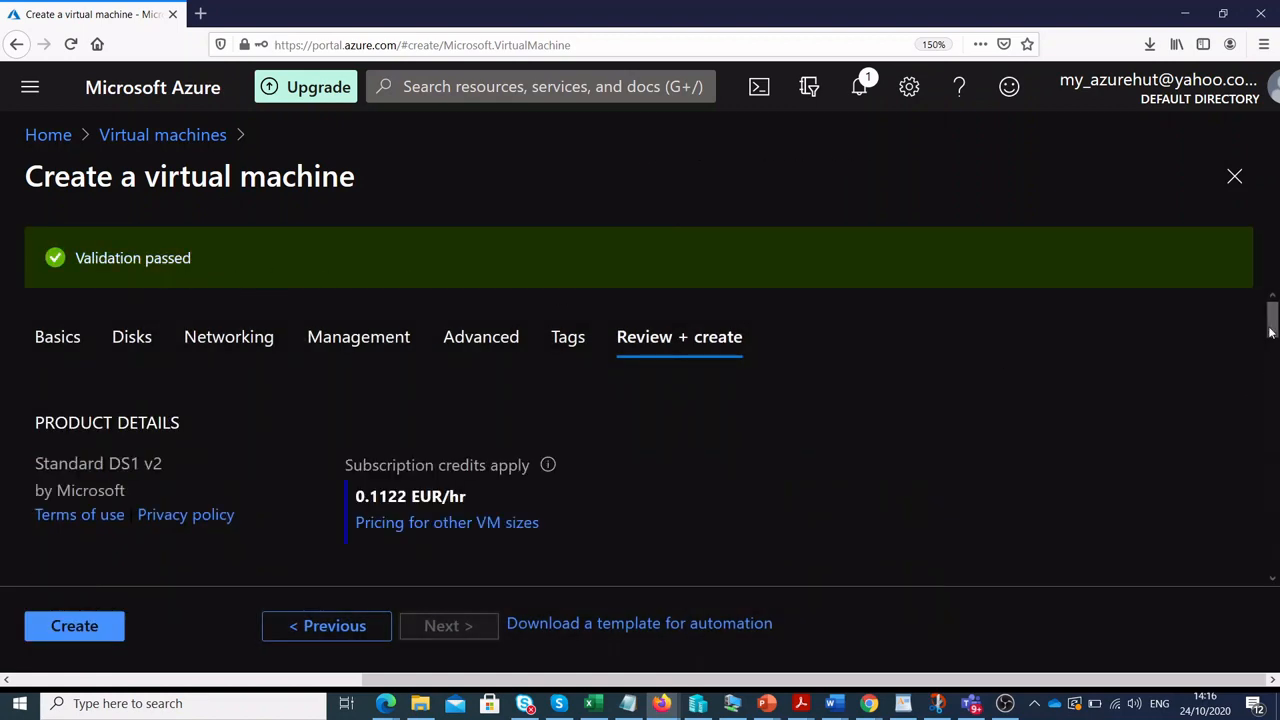
# Check the dev-weu-apps summary (Auto-shutdown Off, Backup Disabled, no extensions) and create the VM.
pyautogui.moveTo(1272, 322)
pyautogui.mouseDown()
pyautogui.moveTo(1273, 360)
pyautogui.moveTo(1270, 318)
pyautogui.mouseUp()
pyautogui.moveTo(1274, 325); pyautogui.dragTo(1268, 563)
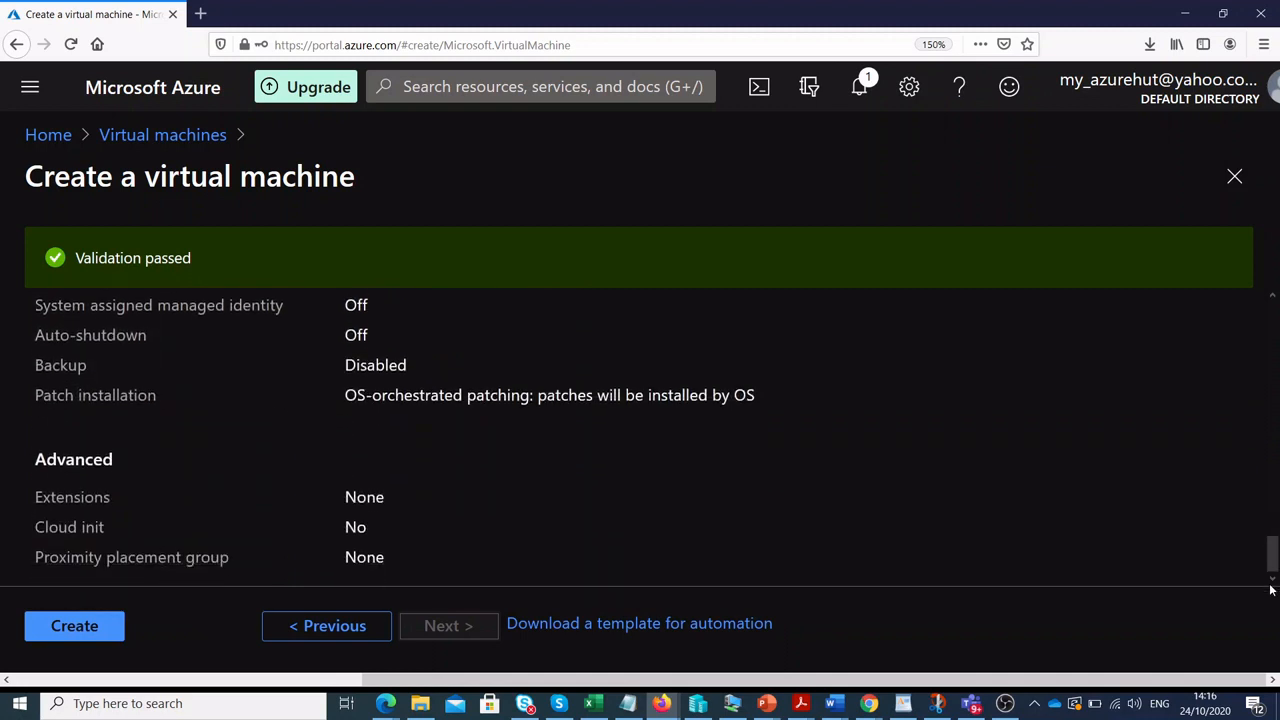
pyautogui.click(40, 629)
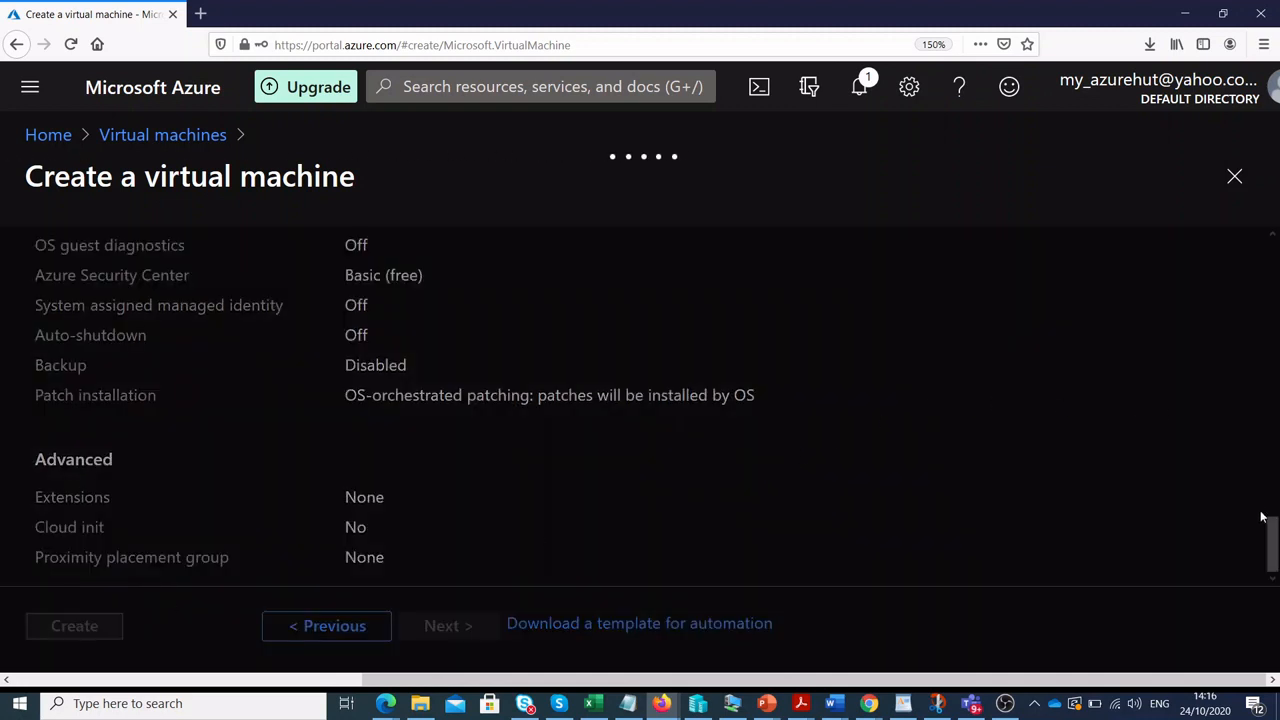
# Wait for the CreateVm deployment to vmTutorialRg to report success.
pyautogui.moveTo(1274, 547); pyautogui.dragTo(1252, 219)
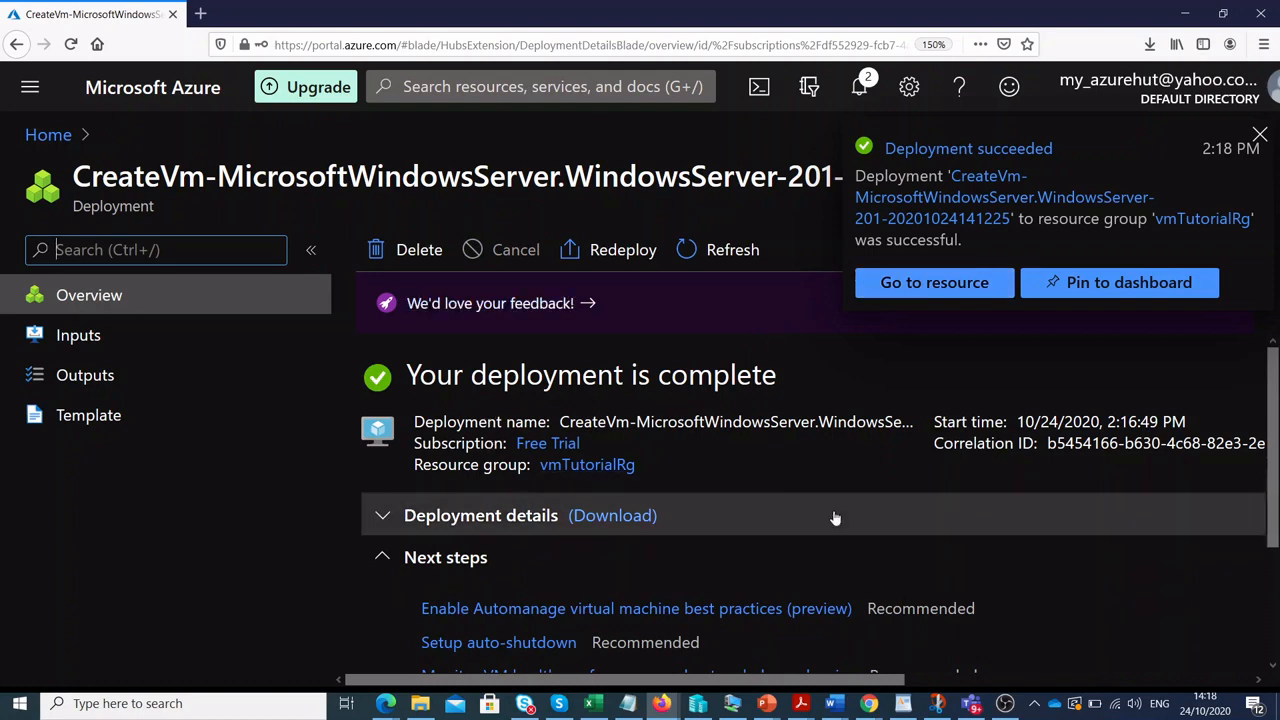
# Go from the completed deployment to the dev-weu-apps virtual machine's overview.
pyautogui.moveTo(1272, 462); pyautogui.dragTo(1271, 578)
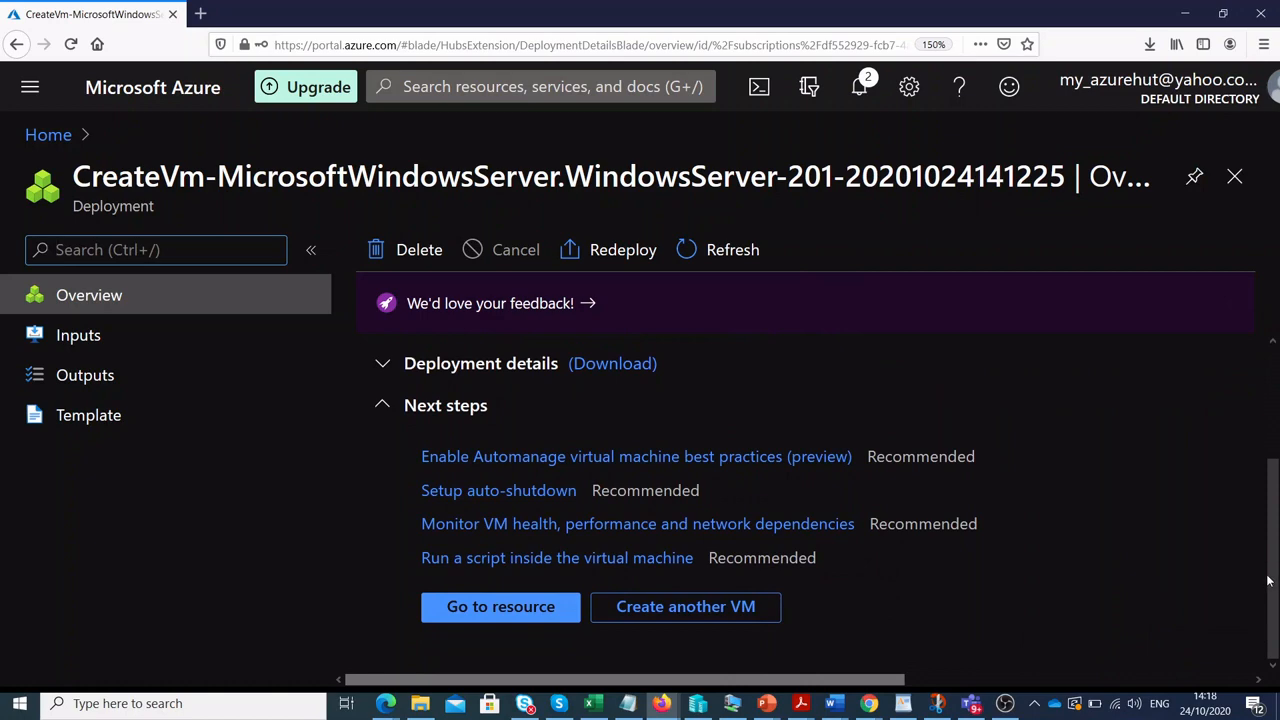
pyautogui.click(440, 606)
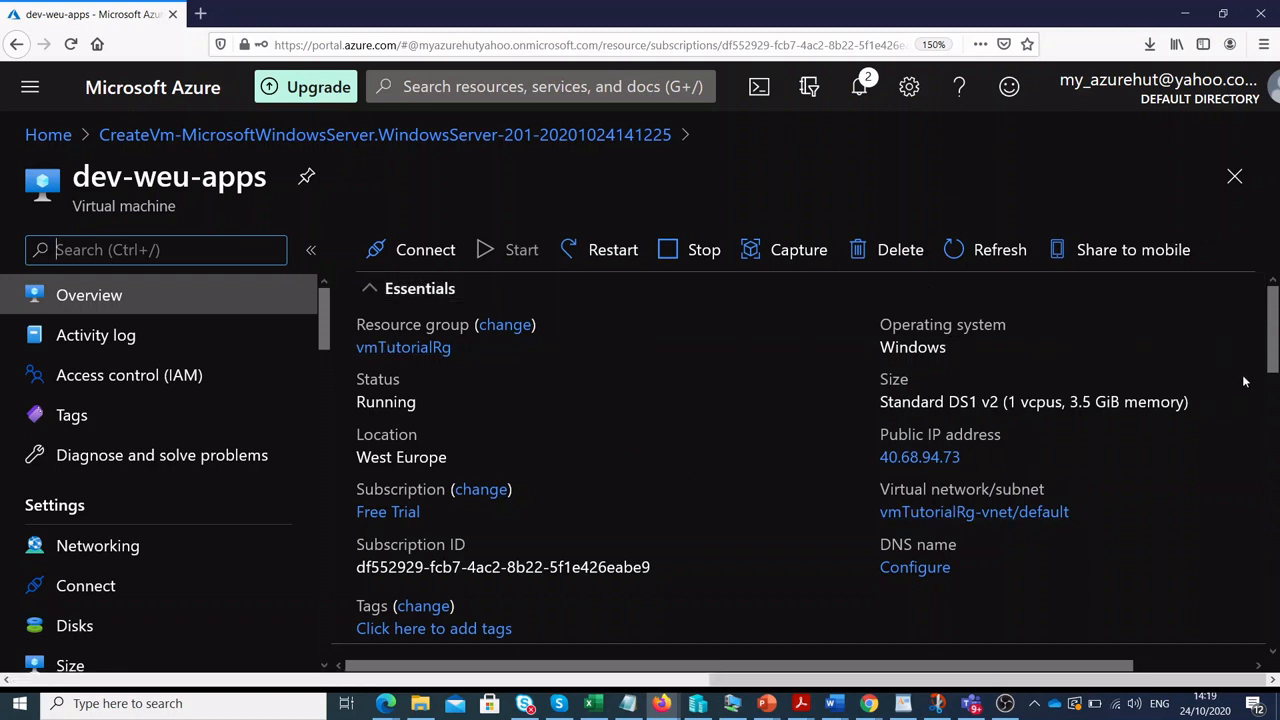
pyautogui.moveTo(1262, 350)
pyautogui.mouseDown()
pyautogui.moveTo(1262, 644)
pyautogui.moveTo(1270, 345)
pyautogui.mouseUp()
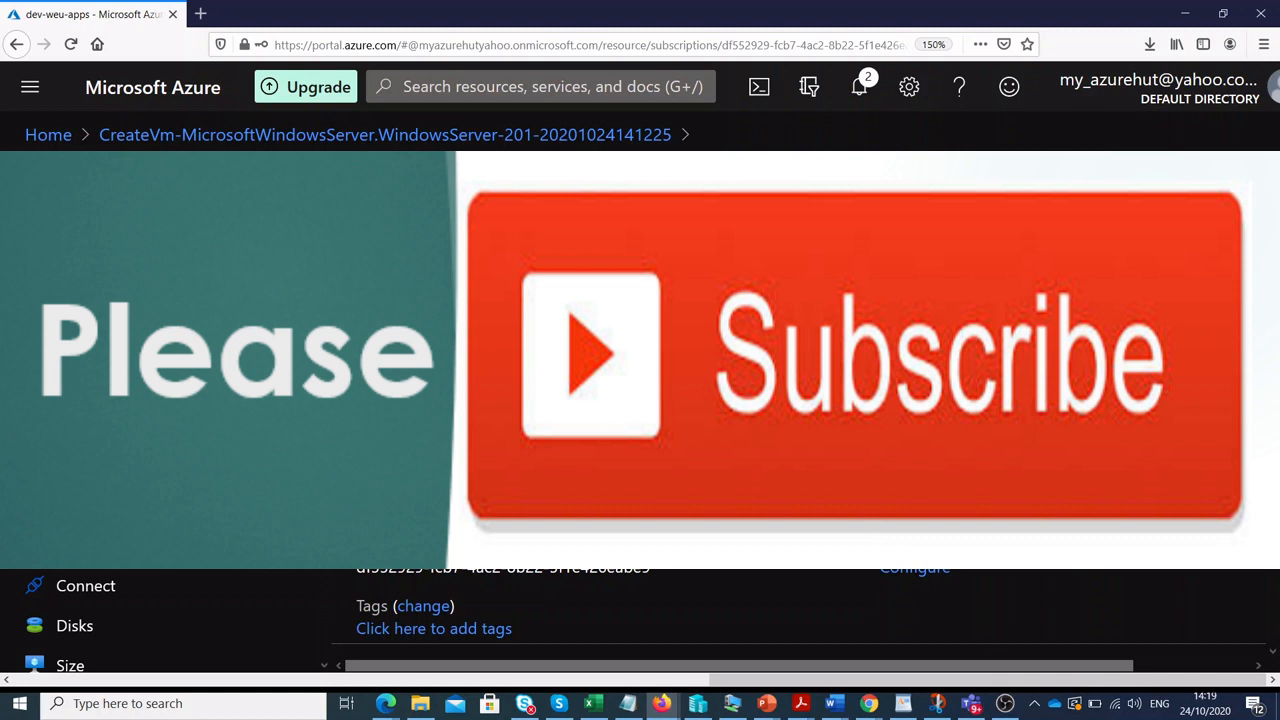
pyautogui.click(1003, 705)
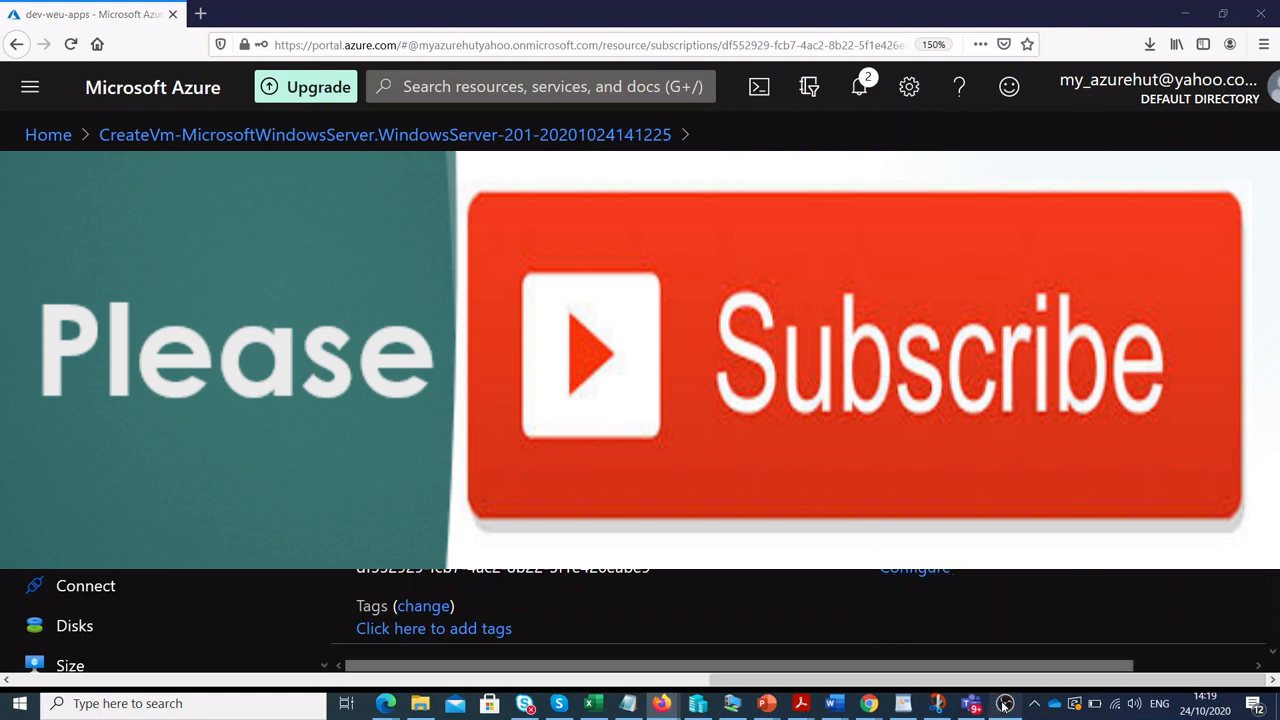